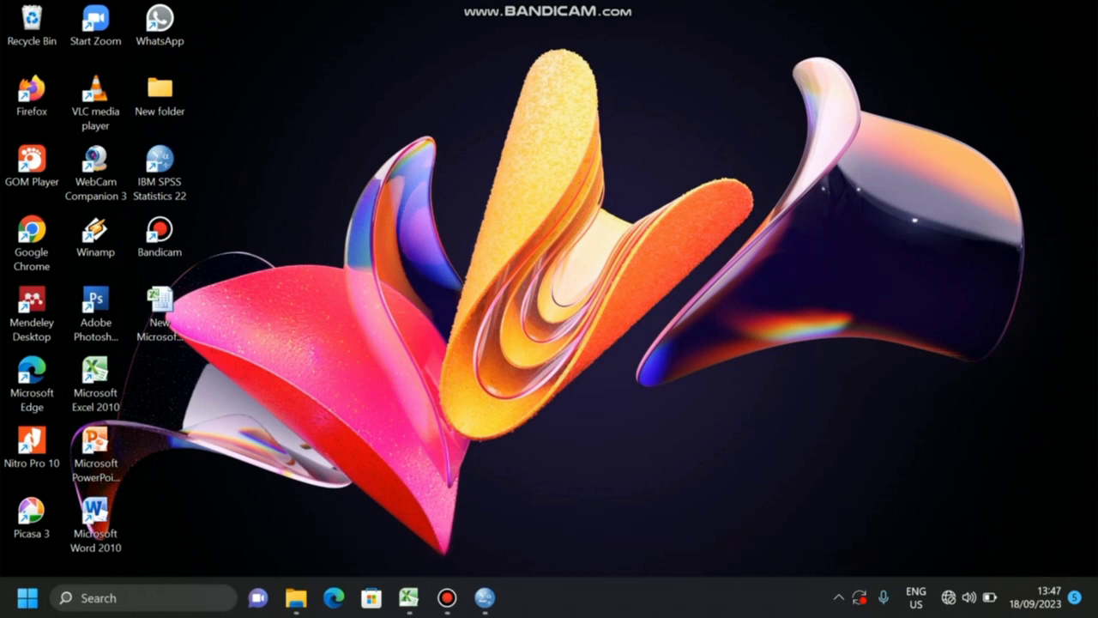
Switch to the Excel workbook and review the respondent data from the code legend up to the header row
{"action": "mouse_move", "coordinate": [485, 597]}
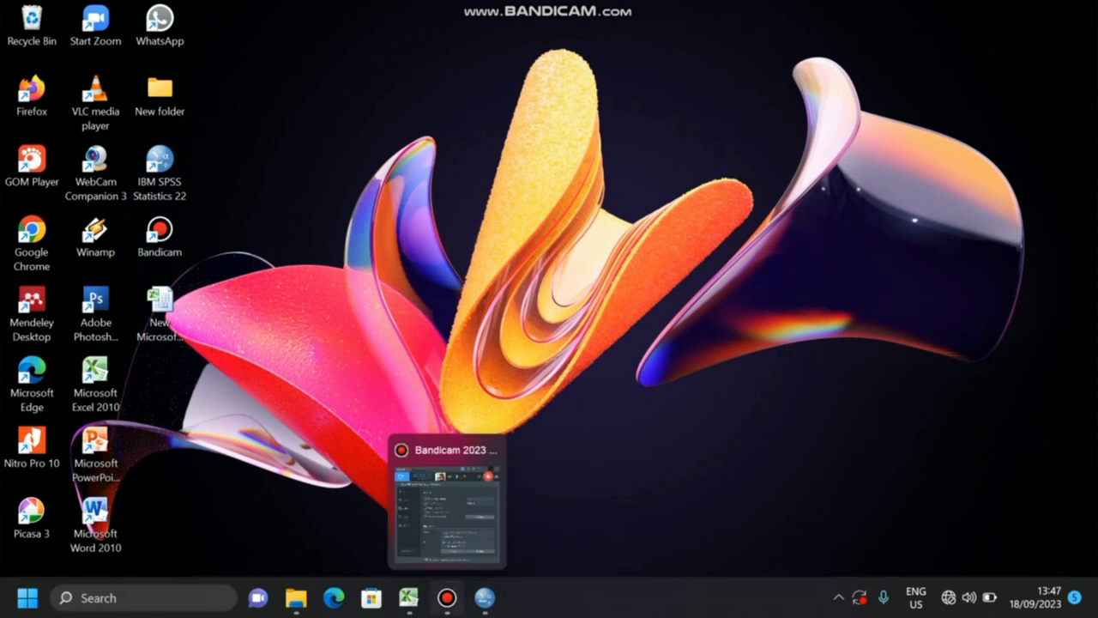
{"action": "mouse_move", "coordinate": [409, 597]}
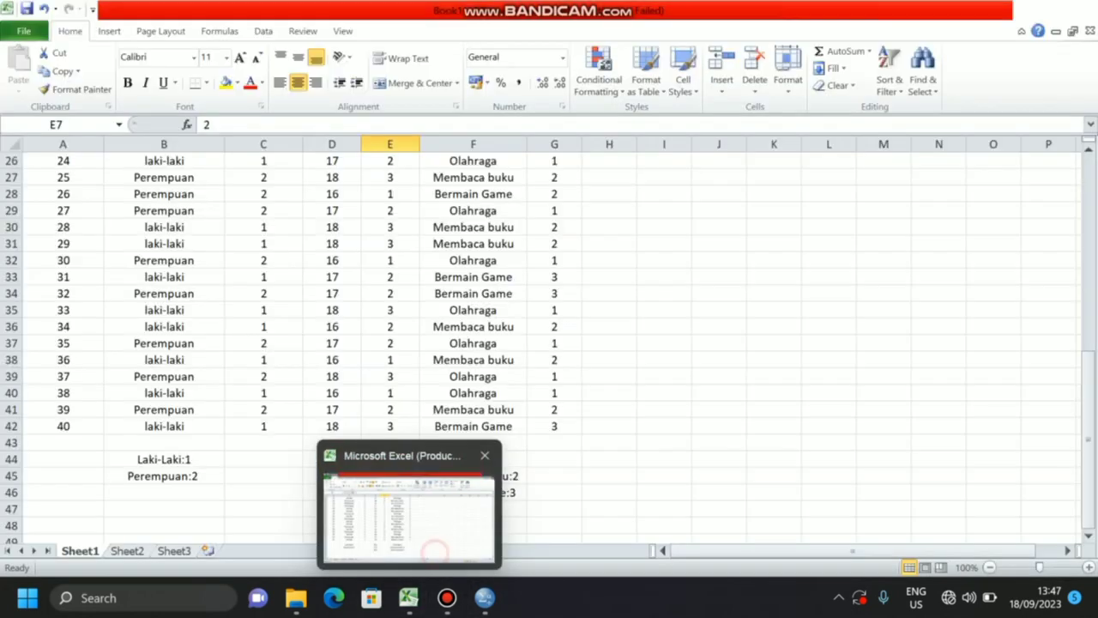
{"action": "left_click", "coordinate": [435, 554]}
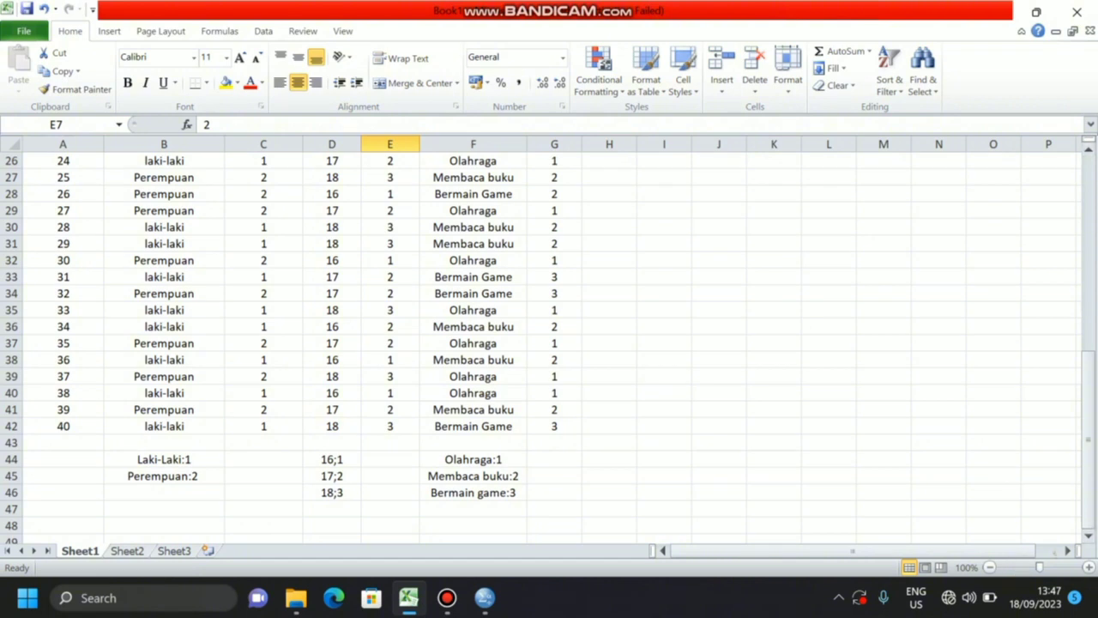
{"action": "left_click_drag", "start_coordinate": [1088, 440], "coordinate": [1088, 240]}
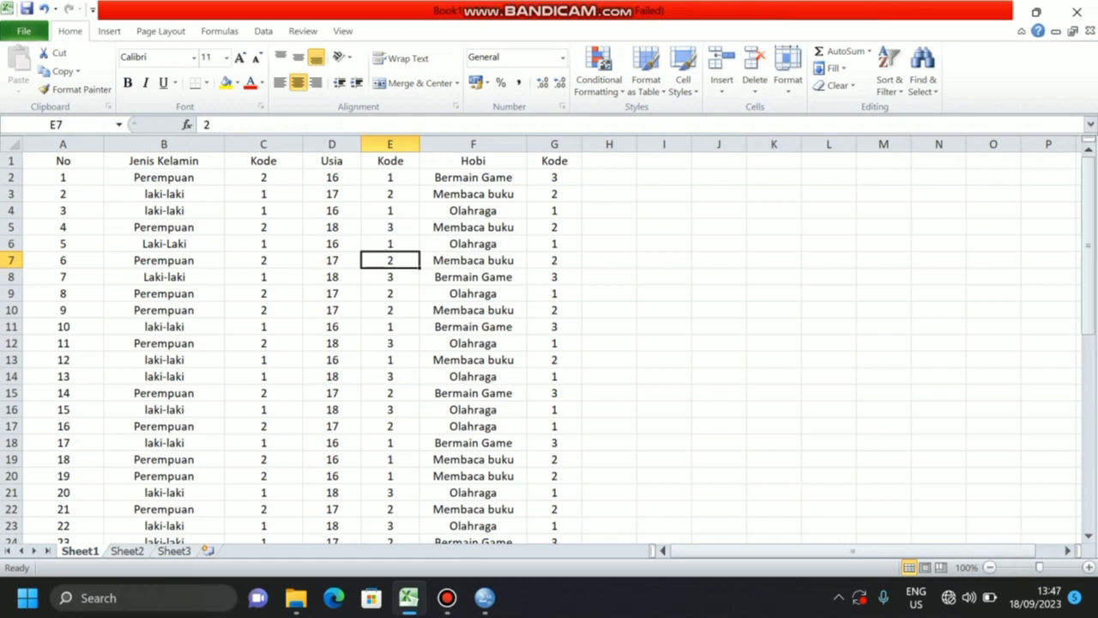
View the empty Variable View in SPSS, and return to Excel to check the data's column headings
{"action": "mouse_move", "coordinate": [485, 599]}
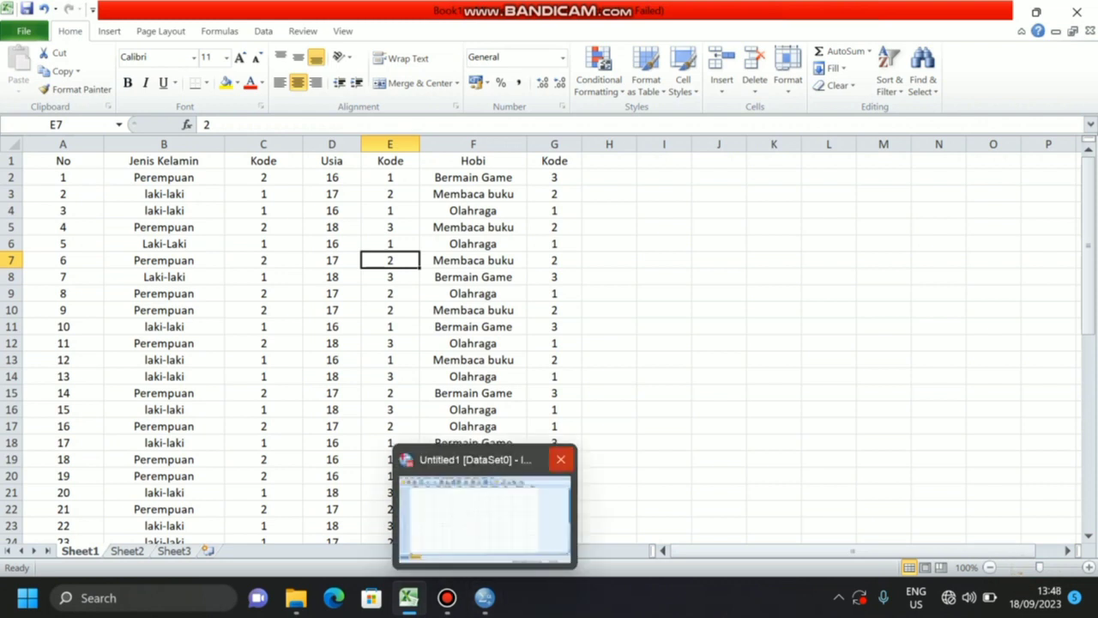
{"action": "mouse_move", "coordinate": [485, 515]}
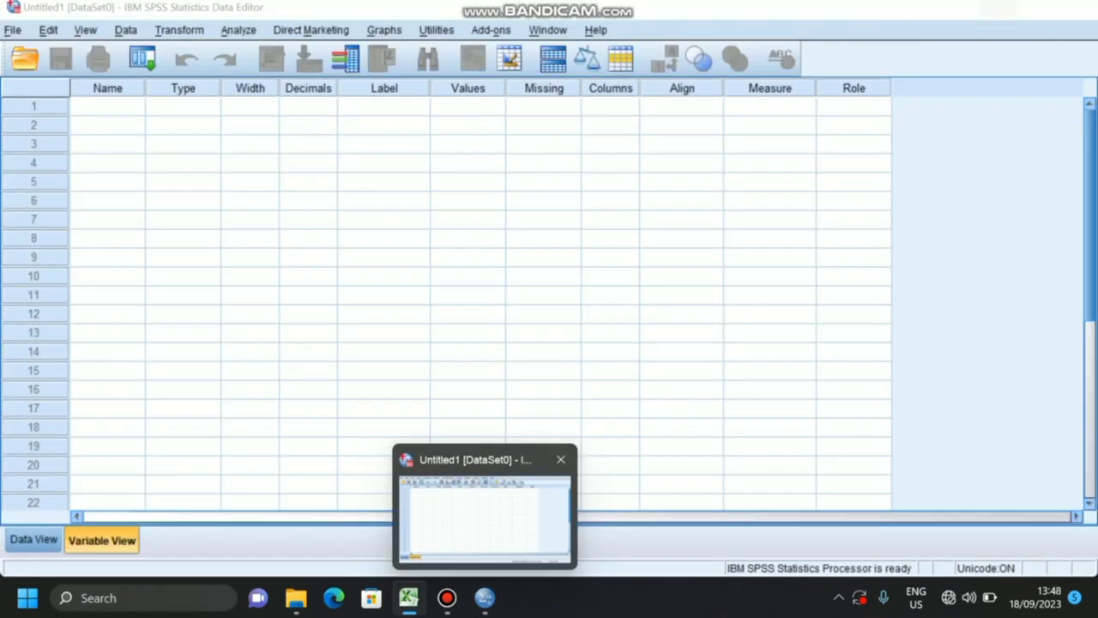
{"action": "left_click", "coordinate": [484, 515]}
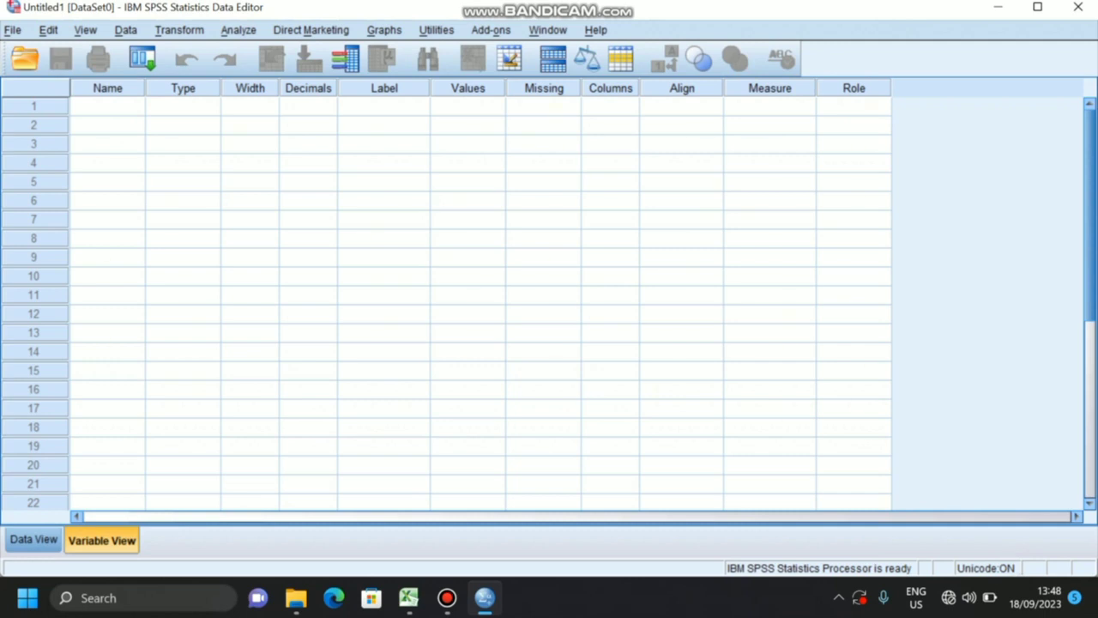
{"action": "mouse_move", "coordinate": [448, 598]}
{"action": "mouse_move", "coordinate": [408, 598]}
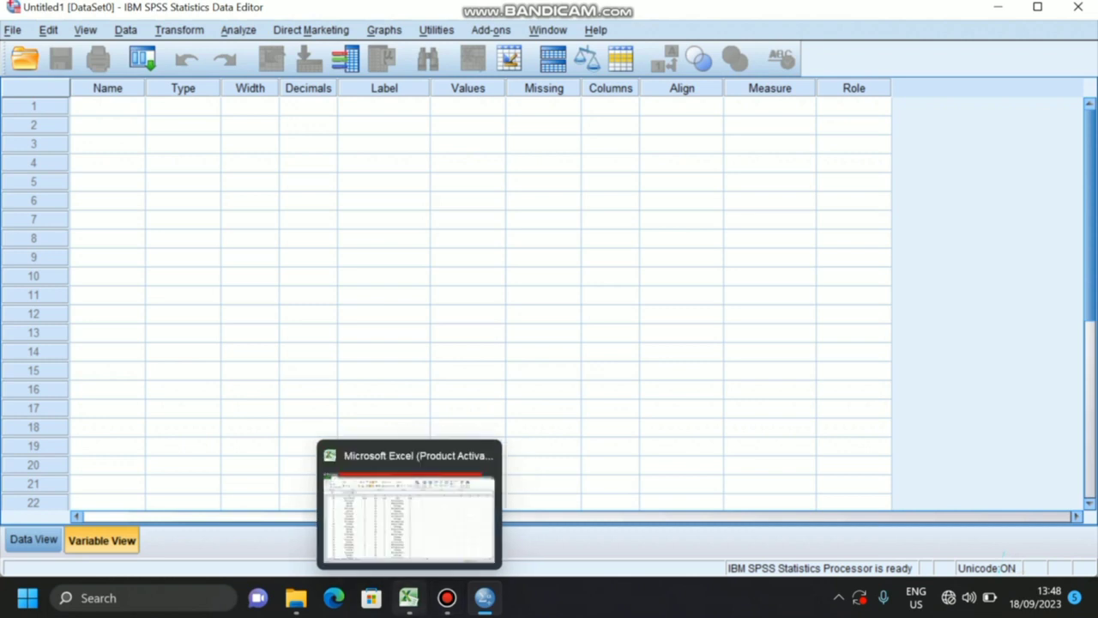
{"action": "left_click", "coordinate": [410, 514]}
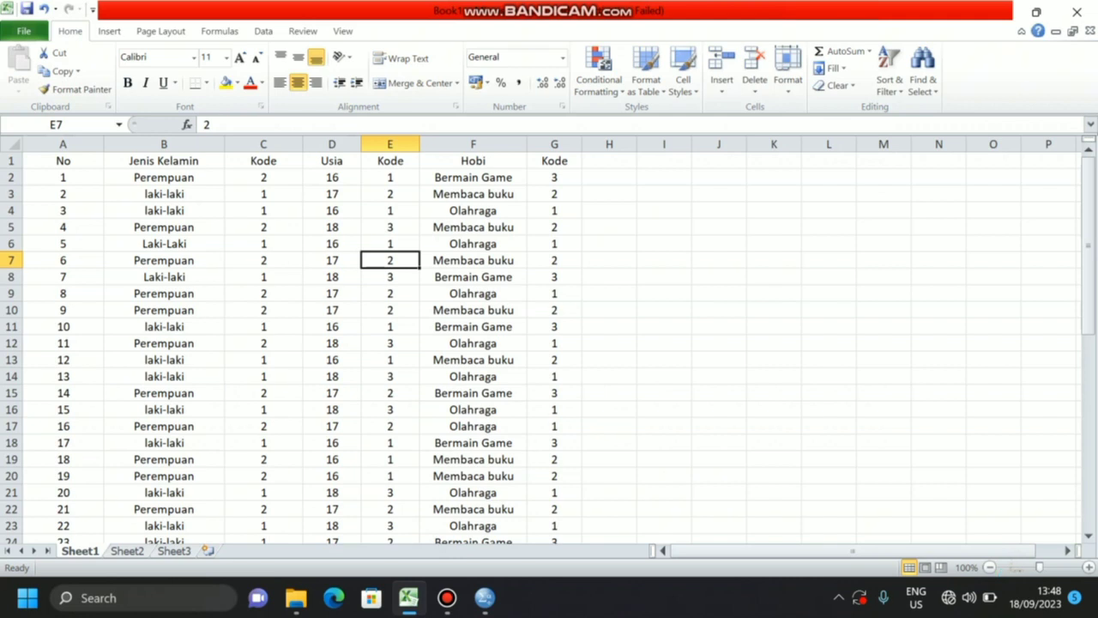
Switch to SPSS and define three variables named JK, US and HB in the first three rows of Variable View
{"action": "mouse_move", "coordinate": [485, 598]}
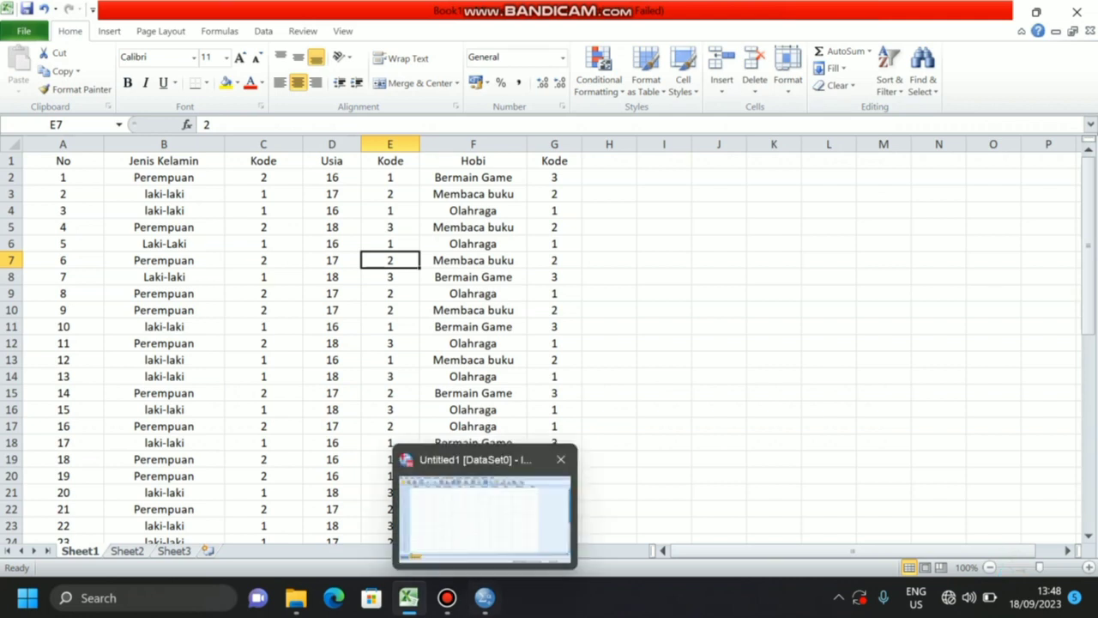
{"action": "left_click", "coordinate": [484, 515]}
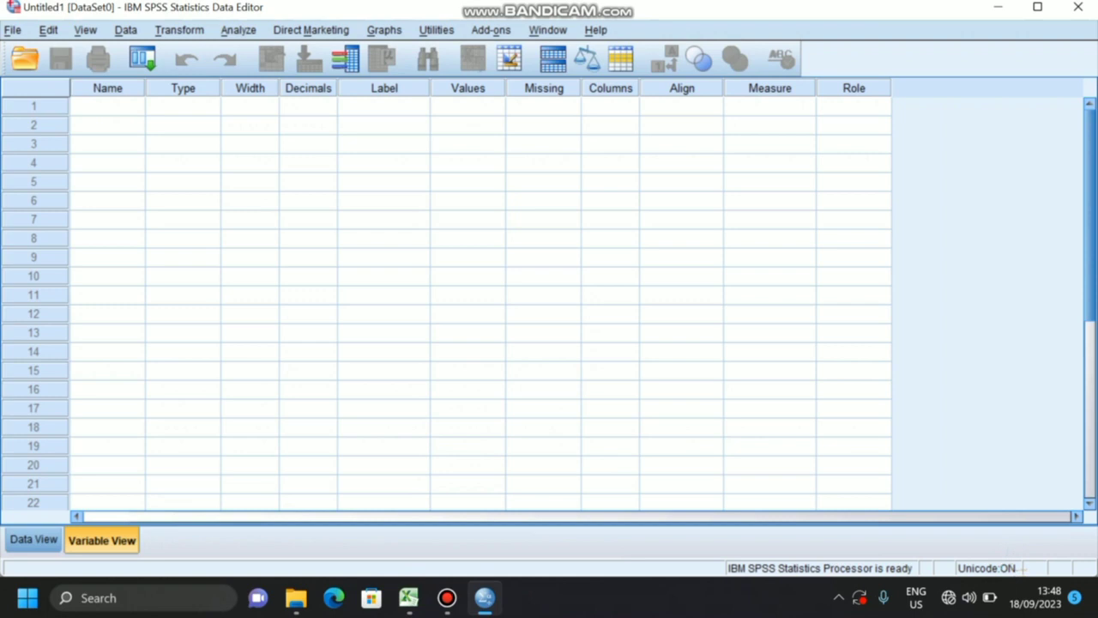
{"action": "left_click", "coordinate": [107, 106]}
{"action": "type", "text": "J"}
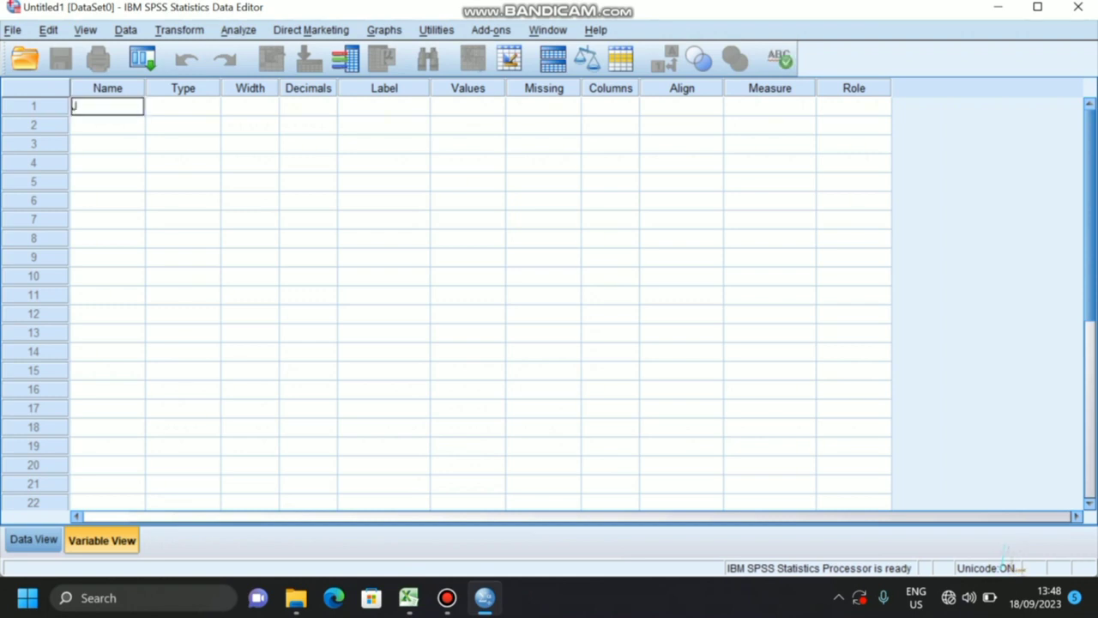
{"action": "type", "text": "K"}
{"action": "key", "text": "Return"}
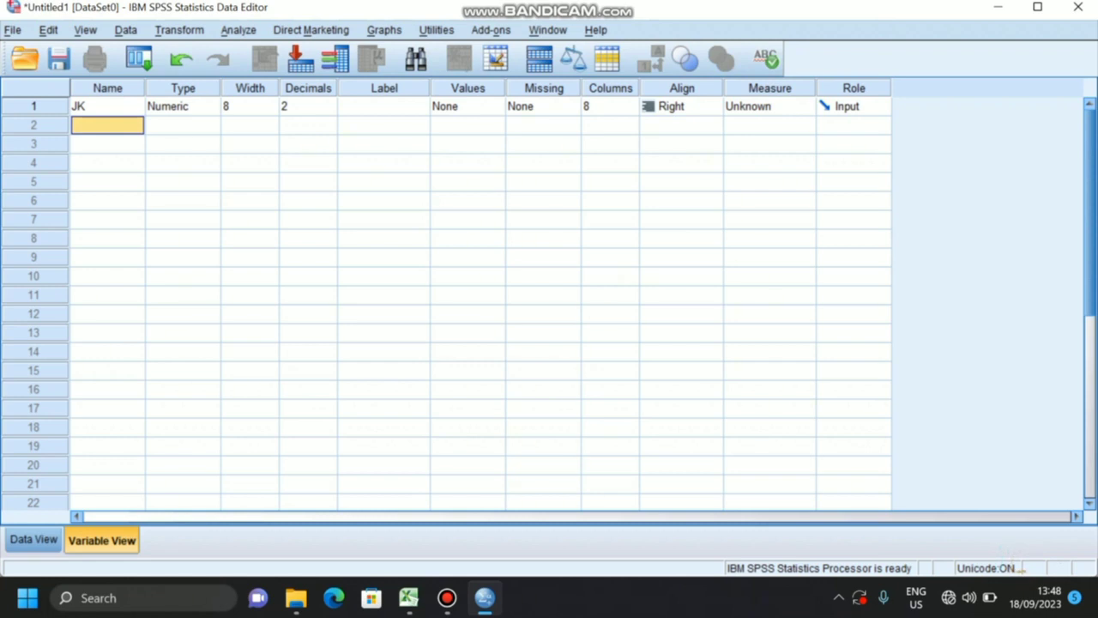
{"action": "type", "text": "US"}
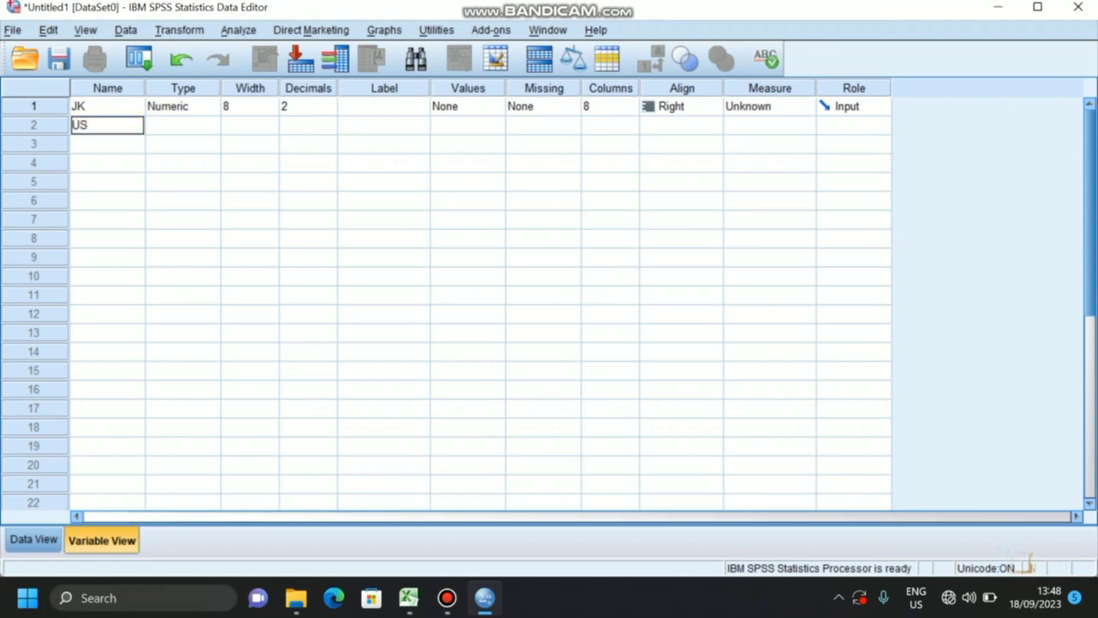
{"action": "key", "text": "Return"}
{"action": "type", "text": "HB"}
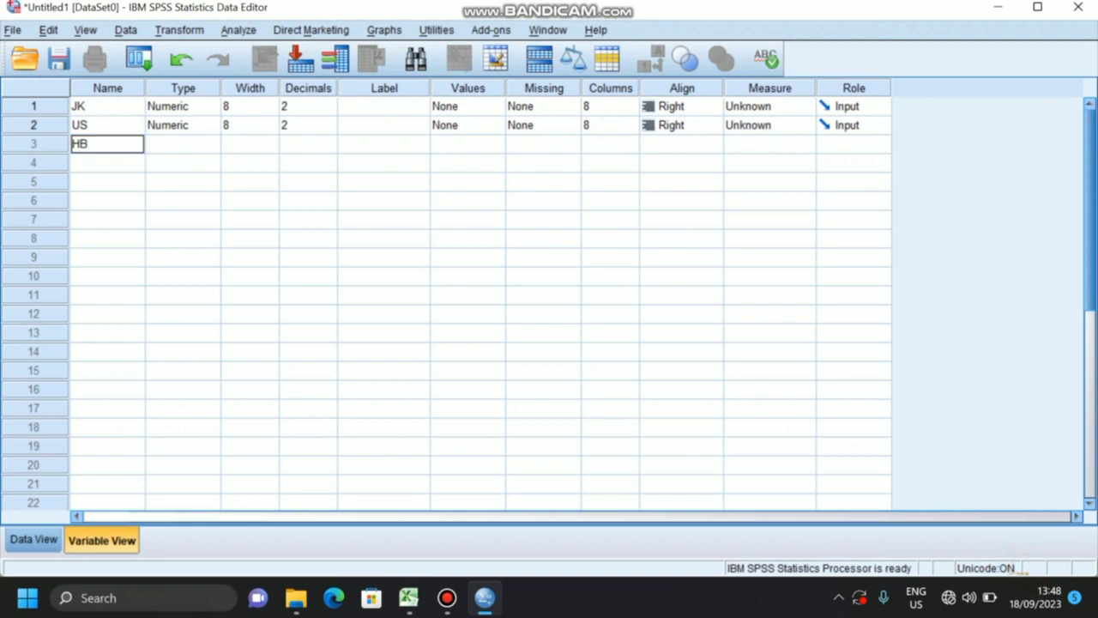
{"action": "key", "text": "Return"}
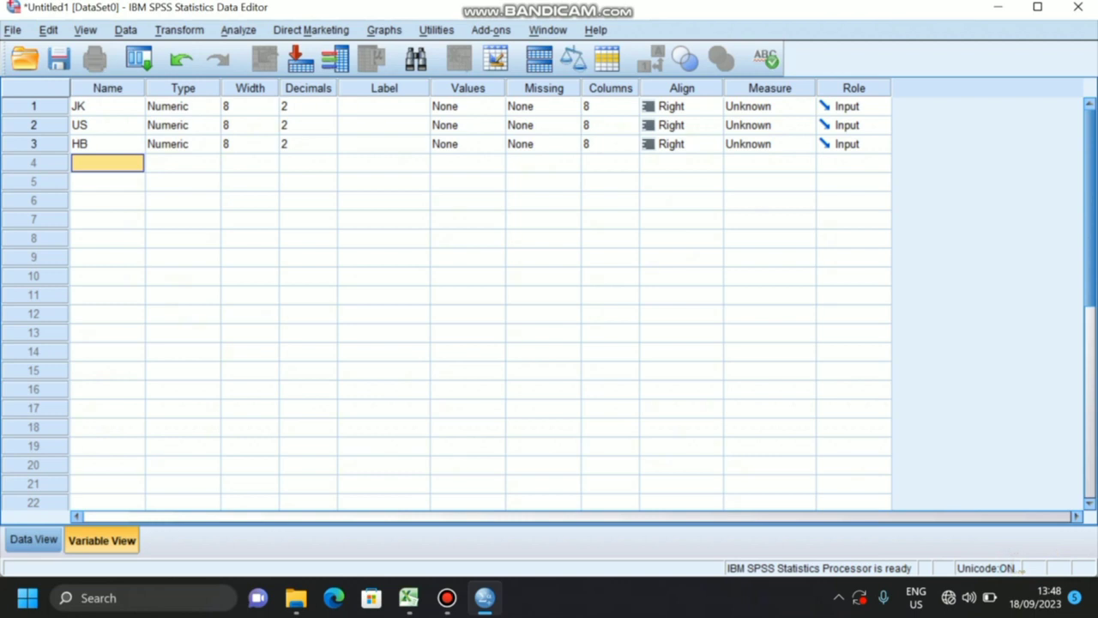
Label the variables JK, US and HB as Jenis Kelamin, Usia and Hobi respectively
{"action": "left_click", "coordinate": [355, 101]}
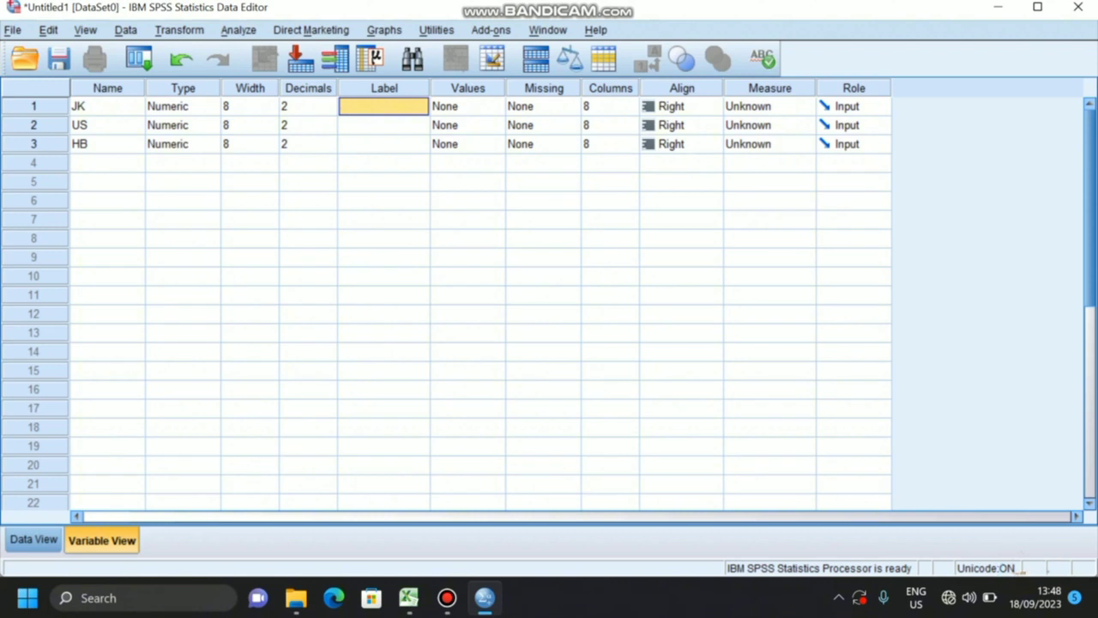
{"action": "type", "text": "Je"}
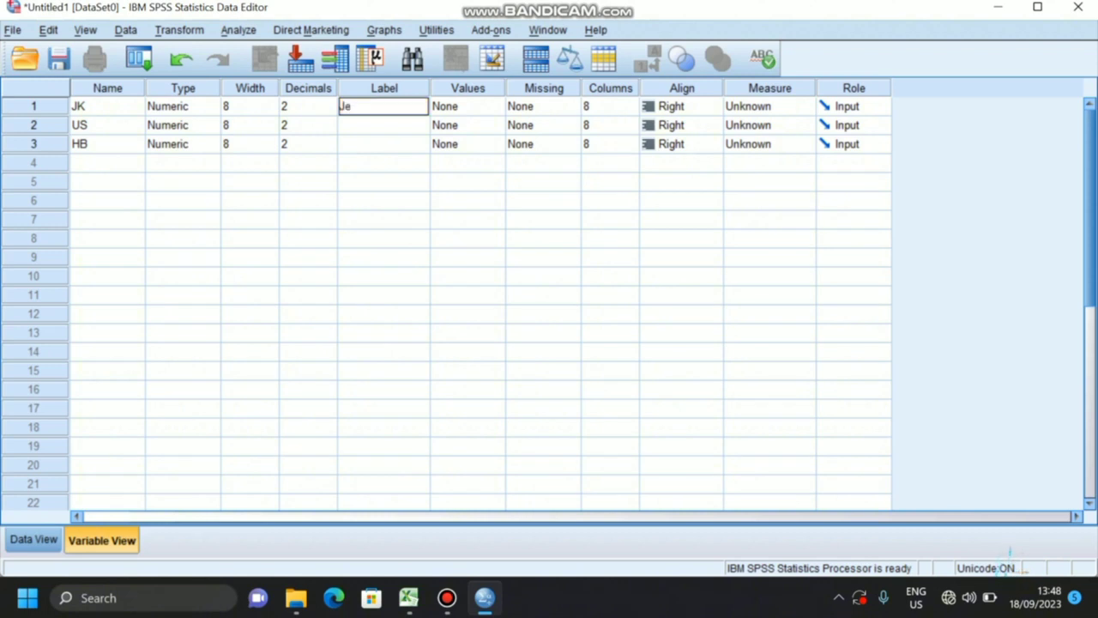
{"action": "type", "text": "nis Kelamin"}
{"action": "left_click", "coordinate": [355, 125]}
{"action": "type", "text": "U"}
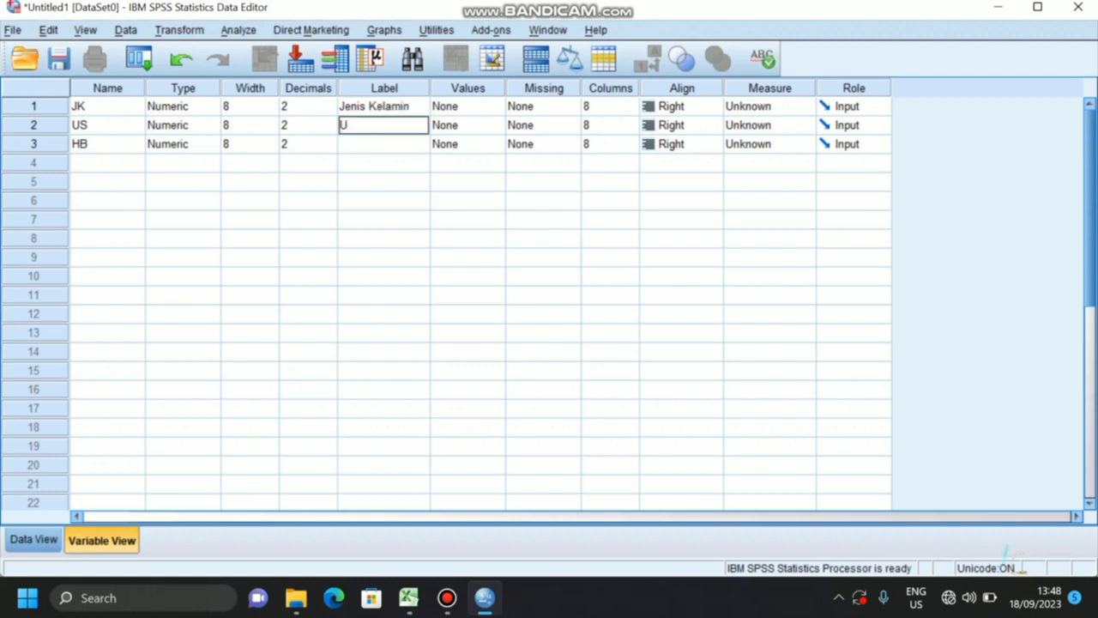
{"action": "type", "text": "sia"}
{"action": "left_click", "coordinate": [361, 144]}
{"action": "type", "text": "Hobi"}
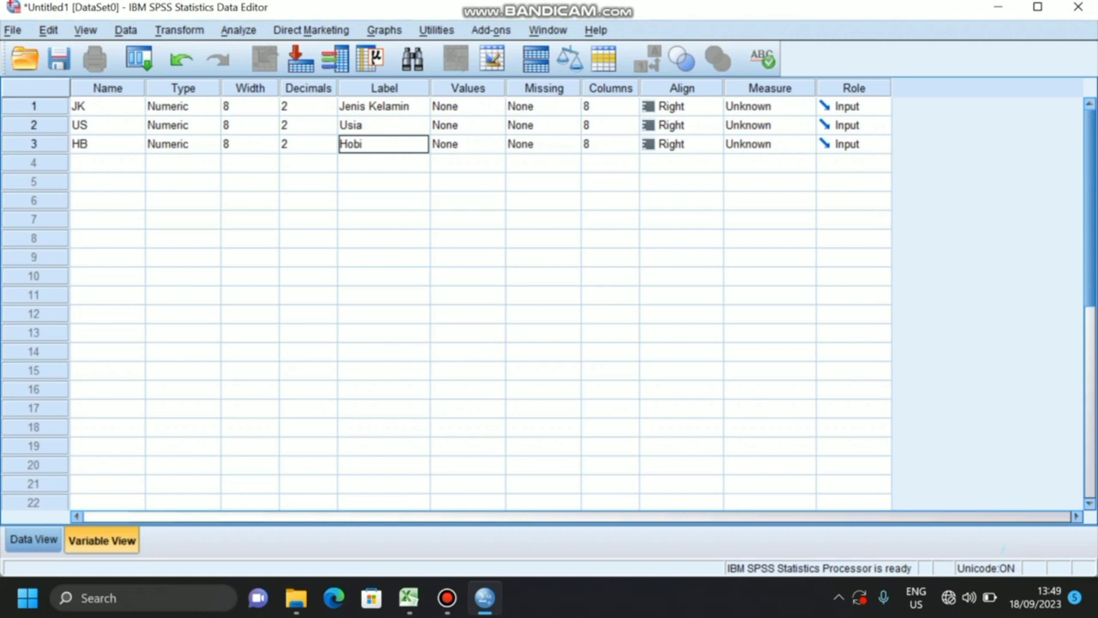
Set the decimals of the variables JK, US and HB to 0
{"action": "left_click", "coordinate": [330, 104]}
{"action": "left_click", "coordinate": [330, 102]}
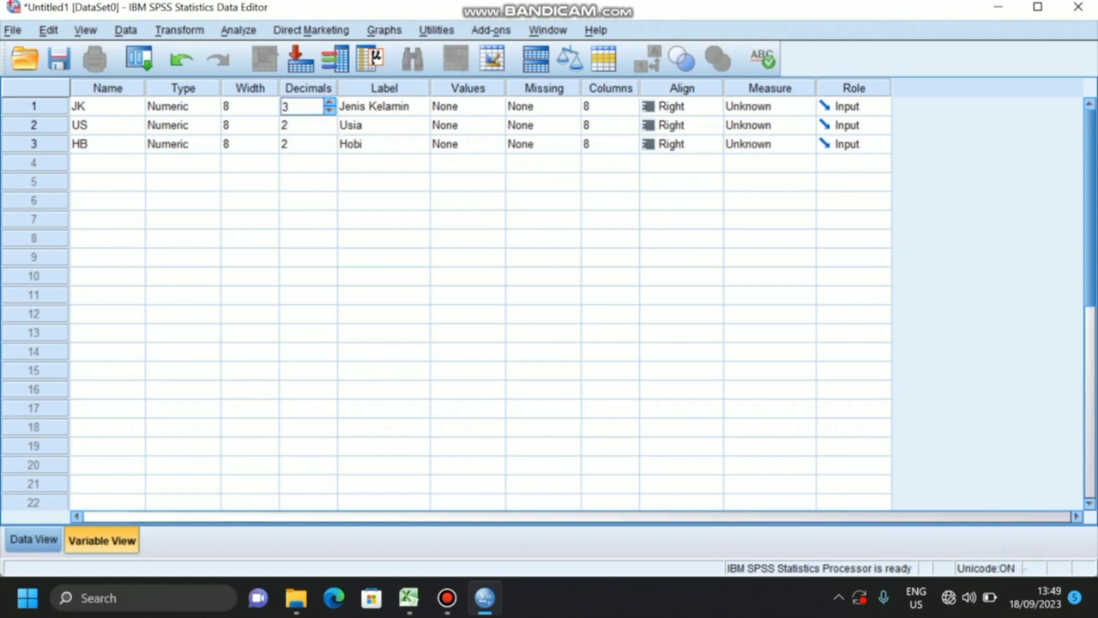
{"action": "left_click", "coordinate": [329, 109]}
{"action": "left_click", "coordinate": [330, 109]}
{"action": "left_click", "coordinate": [330, 109]}
{"action": "left_click", "coordinate": [330, 125]}
{"action": "left_click", "coordinate": [329, 128]}
{"action": "left_click", "coordinate": [330, 128]}
{"action": "left_click", "coordinate": [330, 143]}
{"action": "left_click", "coordinate": [329, 147]}
{"action": "left_click", "coordinate": [329, 147]}
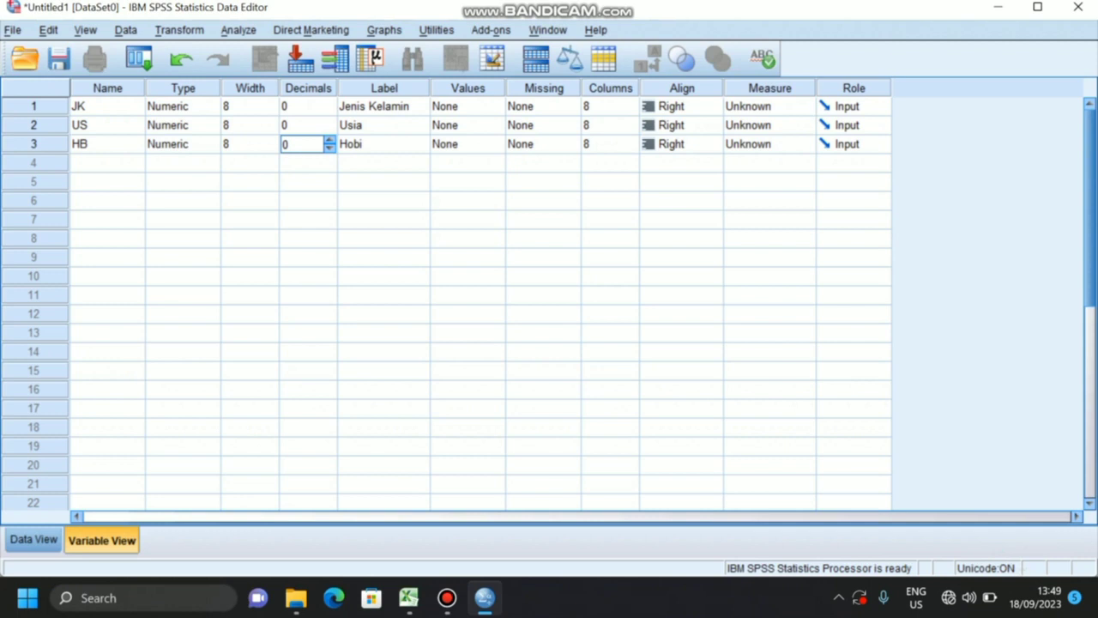
Open the value labels for JK, look up the gender codes below the data in Excel, and return to SPSS
{"action": "left_click", "coordinate": [468, 106]}
{"action": "left_click", "coordinate": [501, 106]}
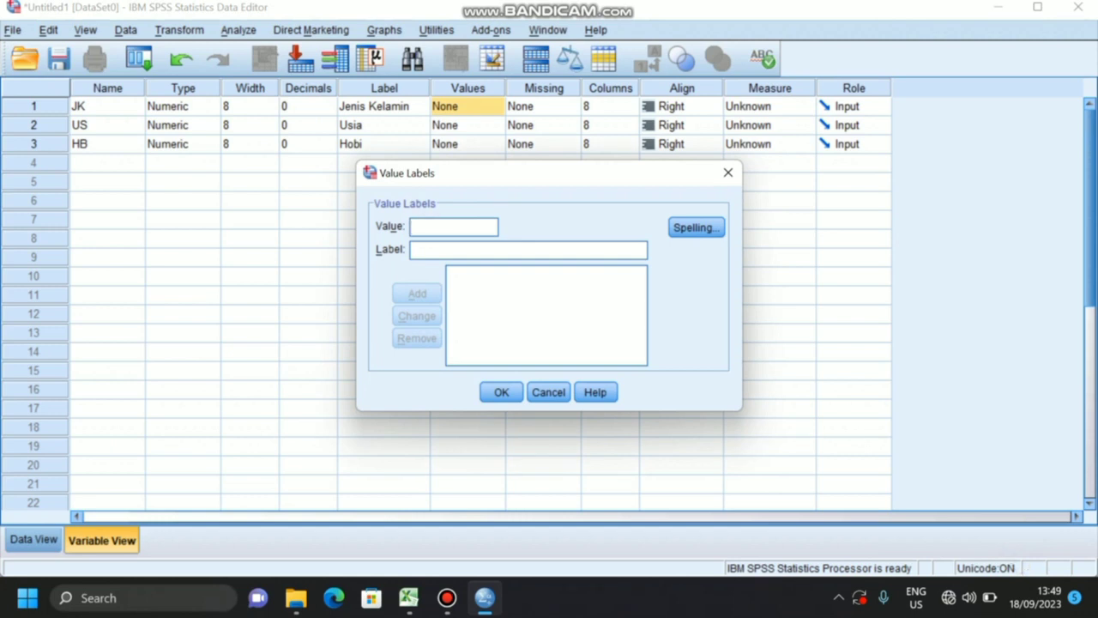
{"action": "mouse_move", "coordinate": [409, 598]}
{"action": "left_click", "coordinate": [427, 504]}
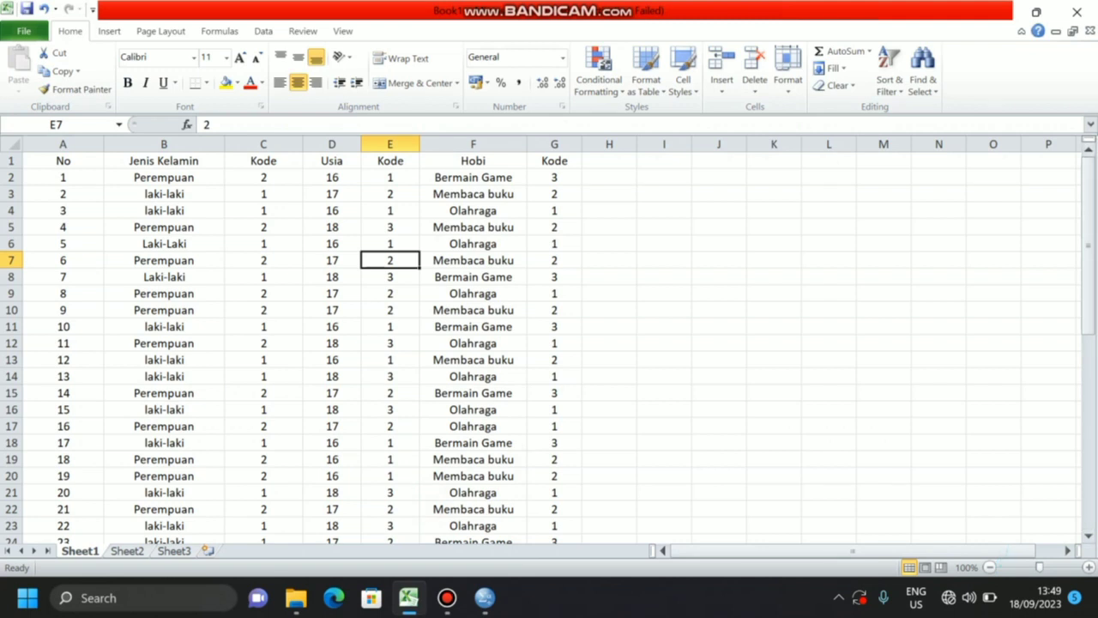
{"action": "left_click_drag", "start_coordinate": [1088, 187], "coordinate": [1088, 381]}
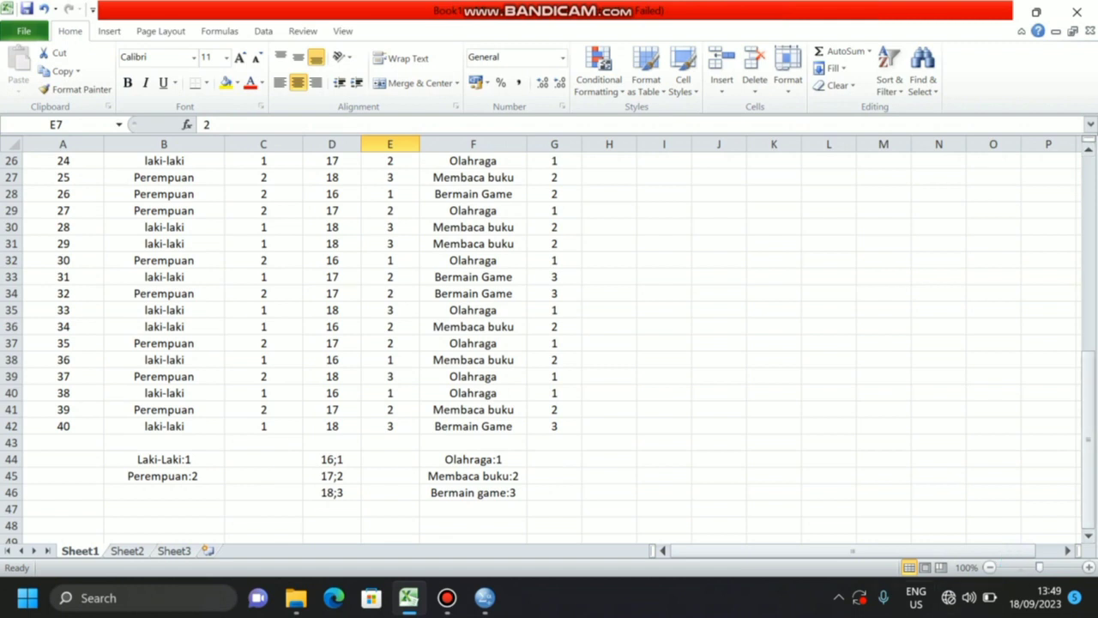
{"action": "mouse_move", "coordinate": [485, 598]}
{"action": "left_click", "coordinate": [485, 515]}
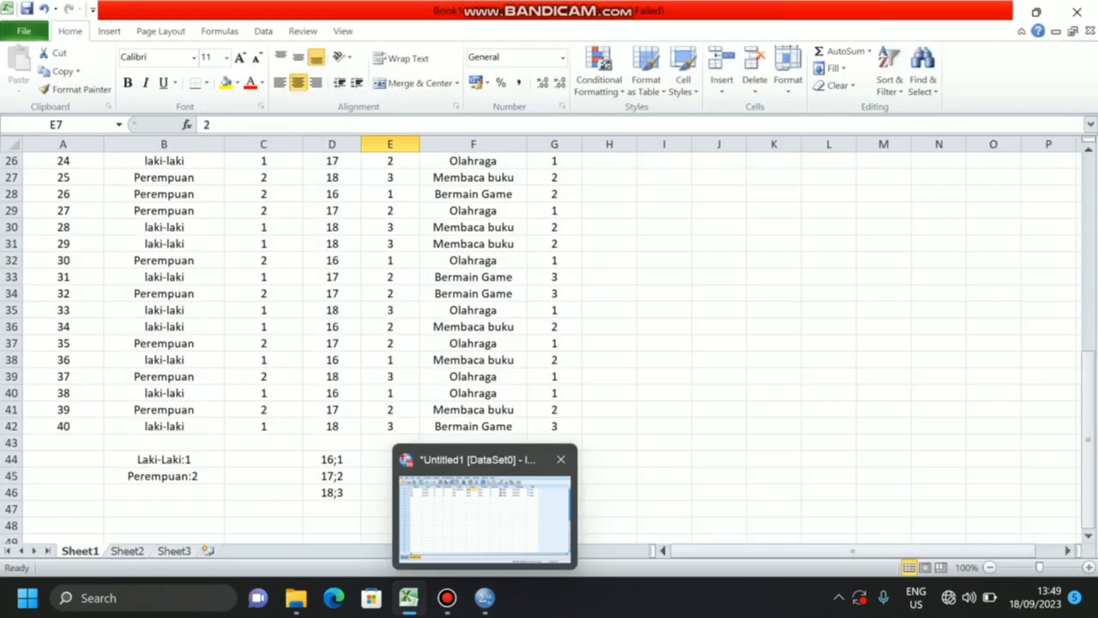
{"action": "mouse_move", "coordinate": [408, 598]}
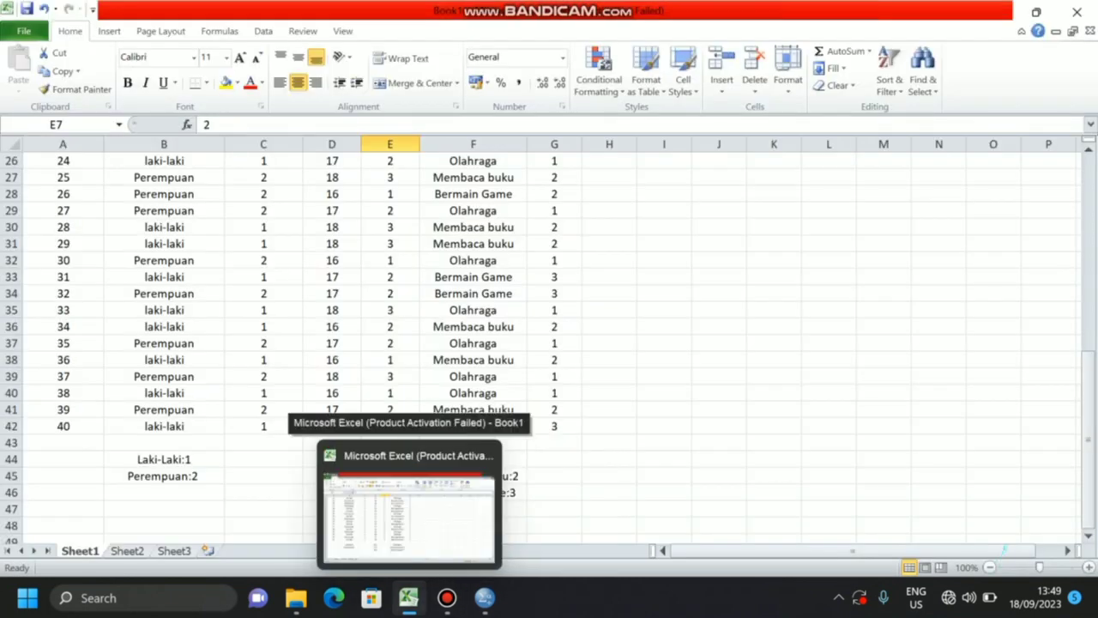
{"action": "mouse_move", "coordinate": [485, 598]}
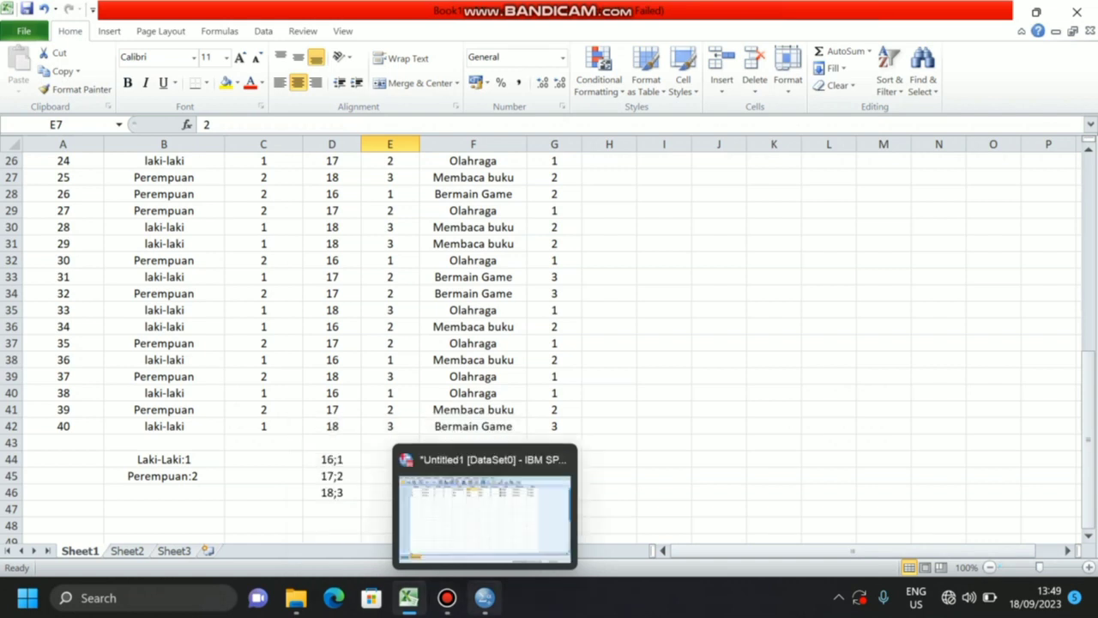
{"action": "left_click", "coordinate": [485, 515]}
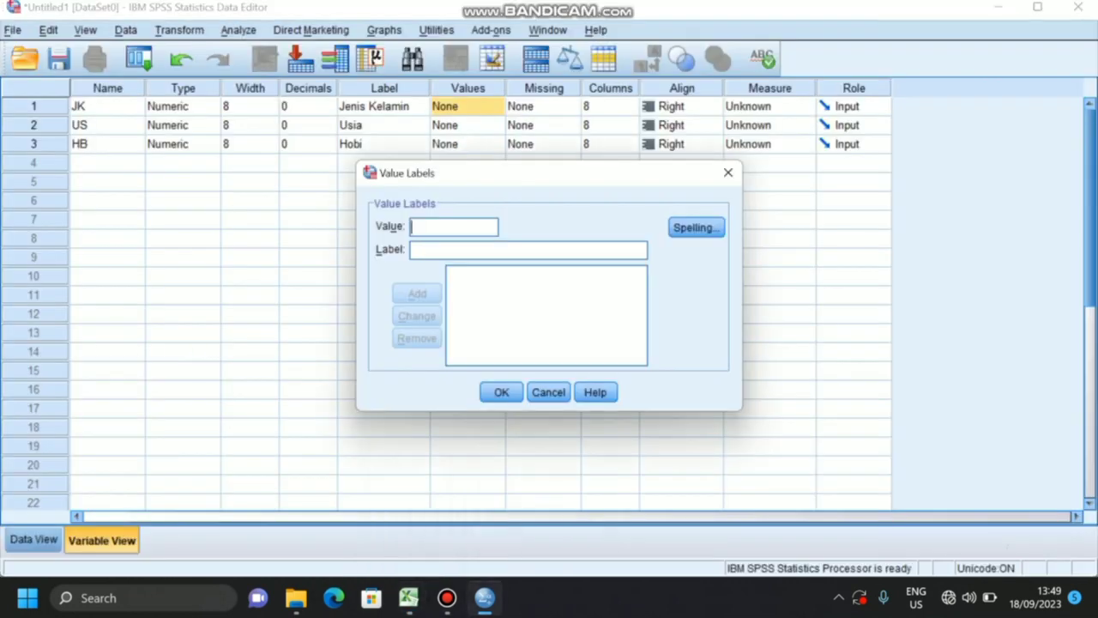
Add a value label for JK that assigns Laki-Laki to value 1
{"action": "left_click", "coordinate": [432, 221]}
{"action": "type", "text": "1"}
{"action": "left_click", "coordinate": [433, 254]}
{"action": "type", "text": "L"}
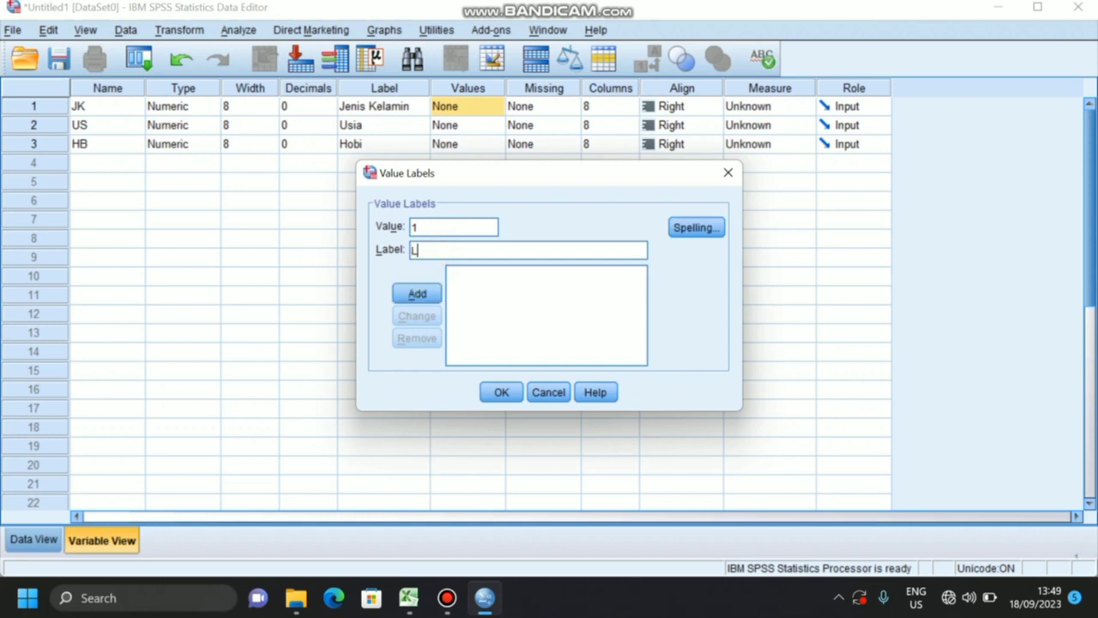
{"action": "type", "text": "aki-Laki"}
{"action": "left_click", "coordinate": [434, 290]}
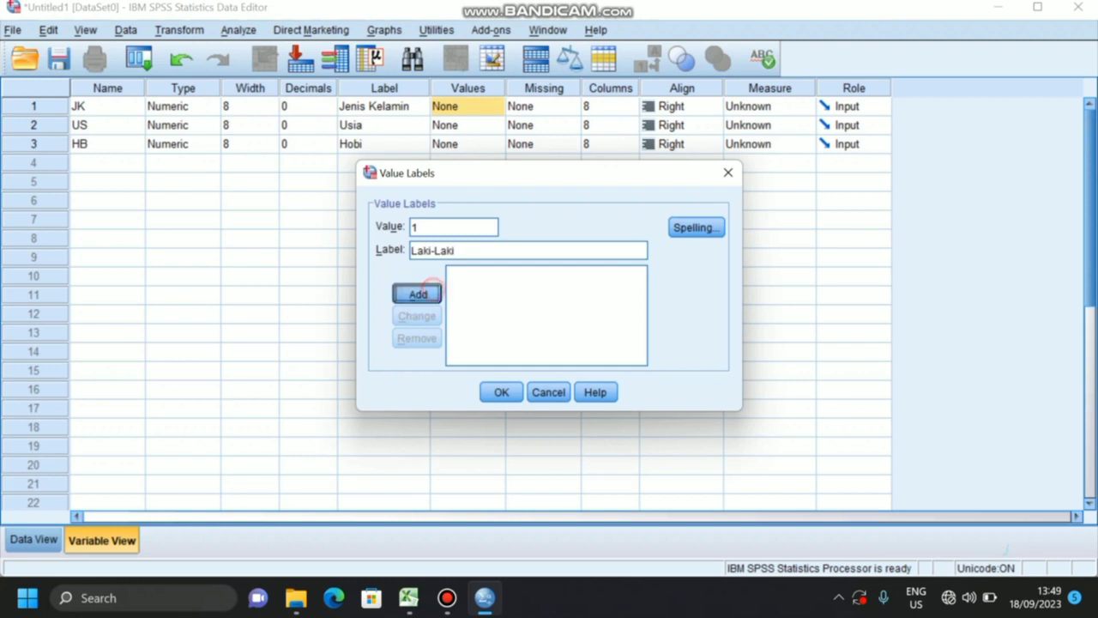
Add the label Perempuan for value 2 and apply the value labels to JK
{"action": "left_click", "coordinate": [436, 223]}
{"action": "type", "text": "2"}
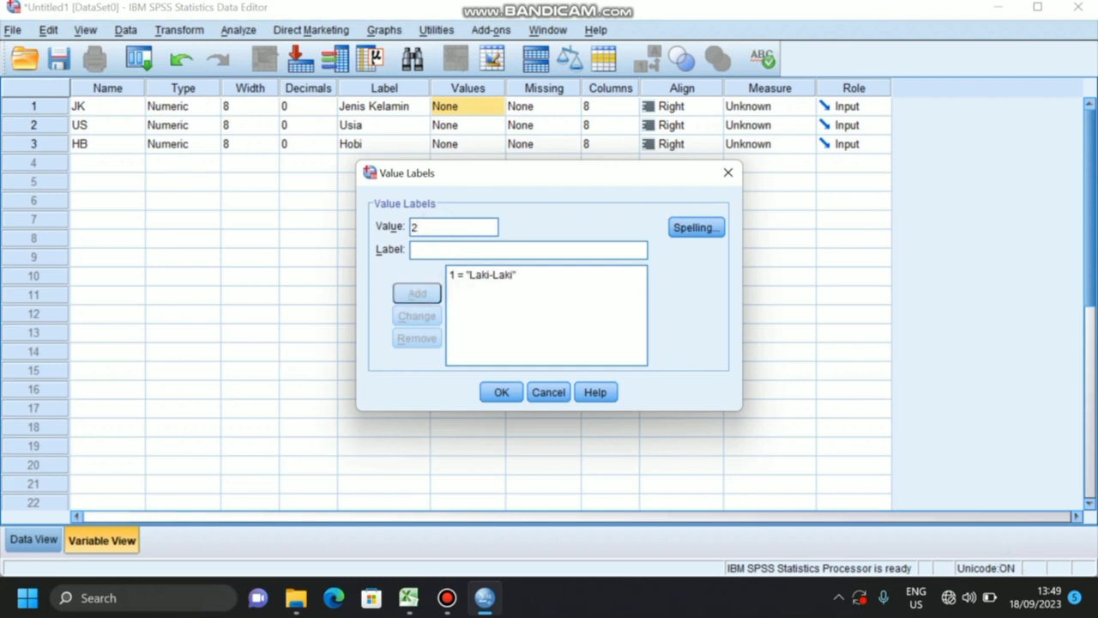
{"action": "left_click", "coordinate": [439, 247]}
{"action": "type", "text": "Pere"}
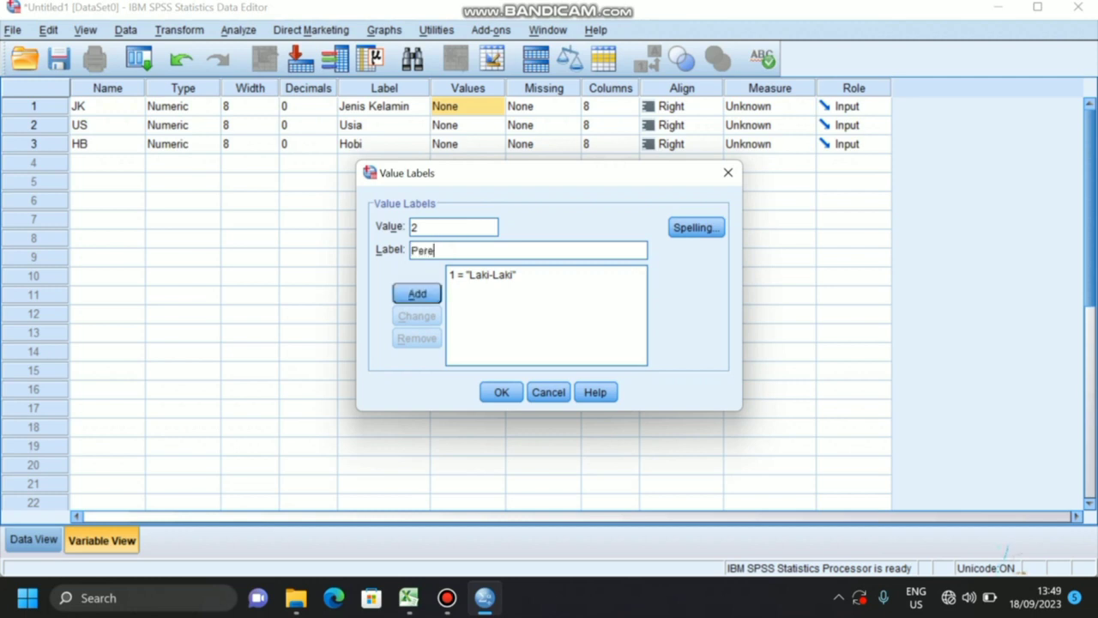
{"action": "type", "text": "mpuan"}
{"action": "left_click", "coordinate": [430, 292]}
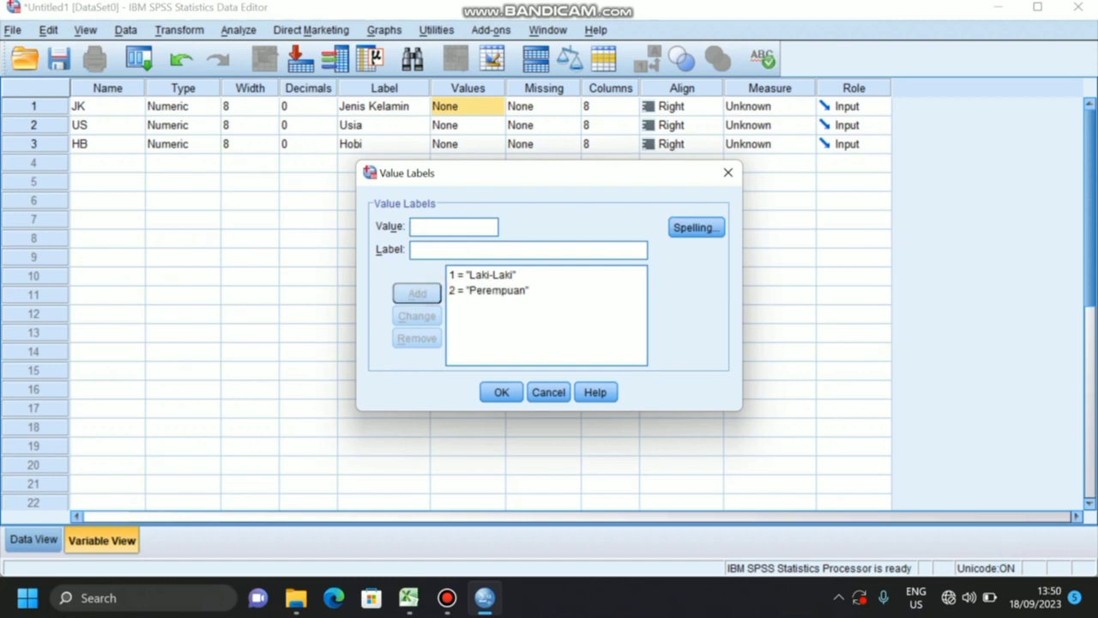
{"action": "left_click", "coordinate": [502, 392]}
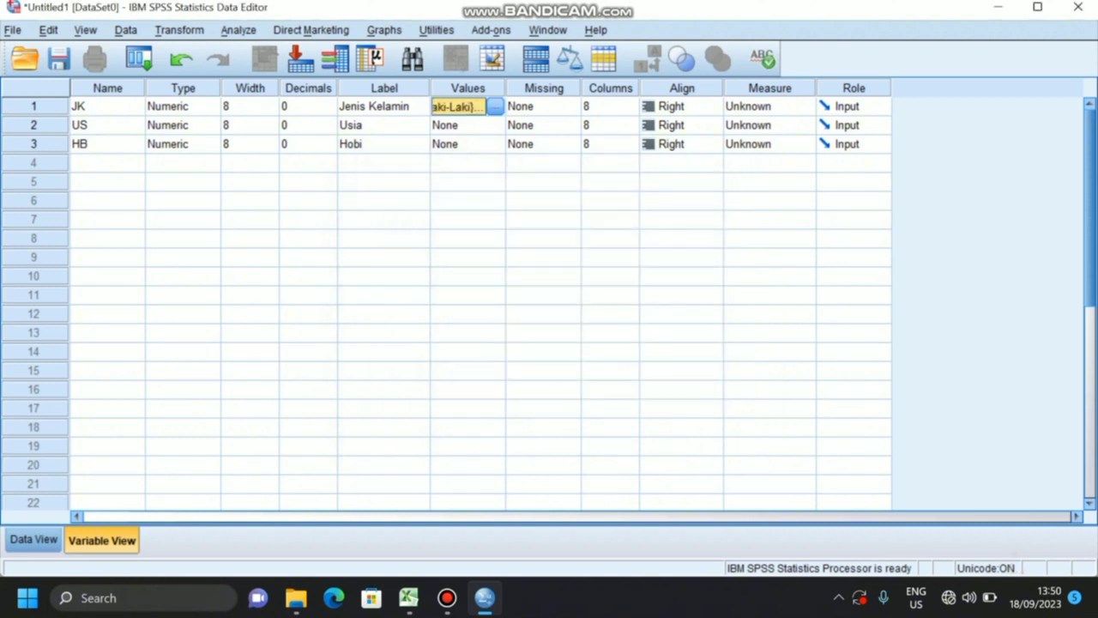
Open the value labels for US, look up the age codes below the data in Excel, and return to SPSS
{"action": "left_click", "coordinate": [467, 125]}
{"action": "left_click", "coordinate": [496, 125]}
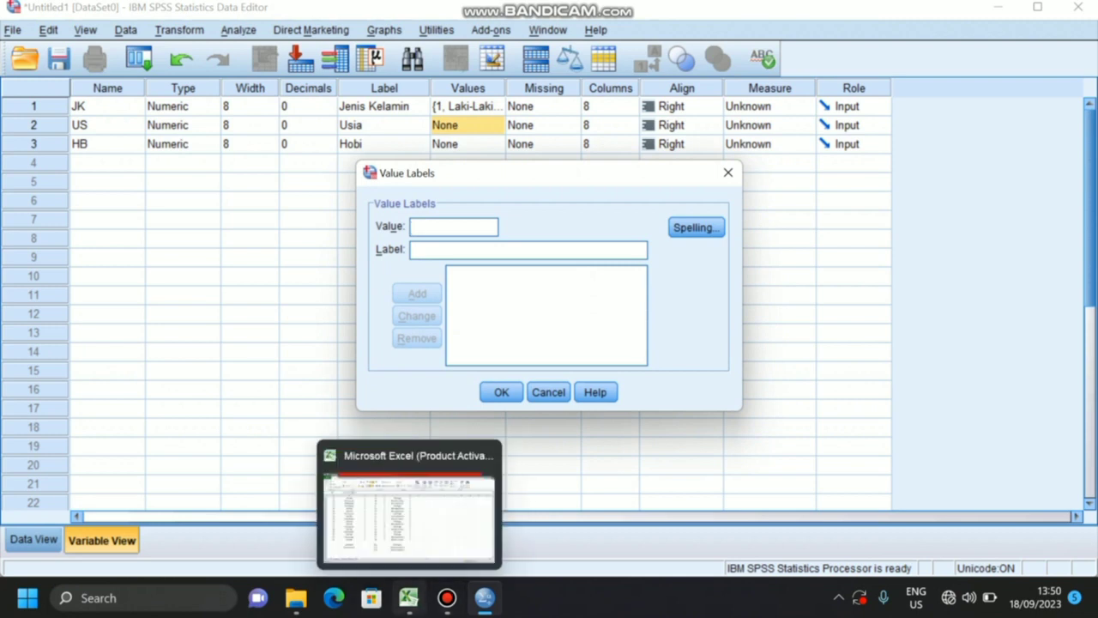
{"action": "left_click", "coordinate": [409, 598]}
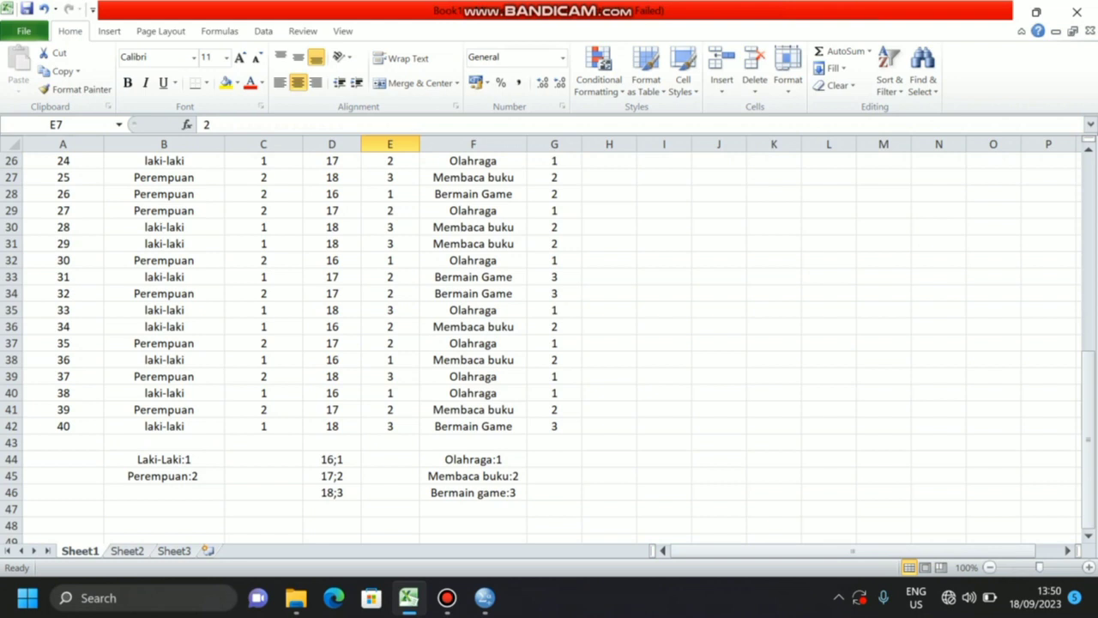
{"action": "mouse_move", "coordinate": [484, 598]}
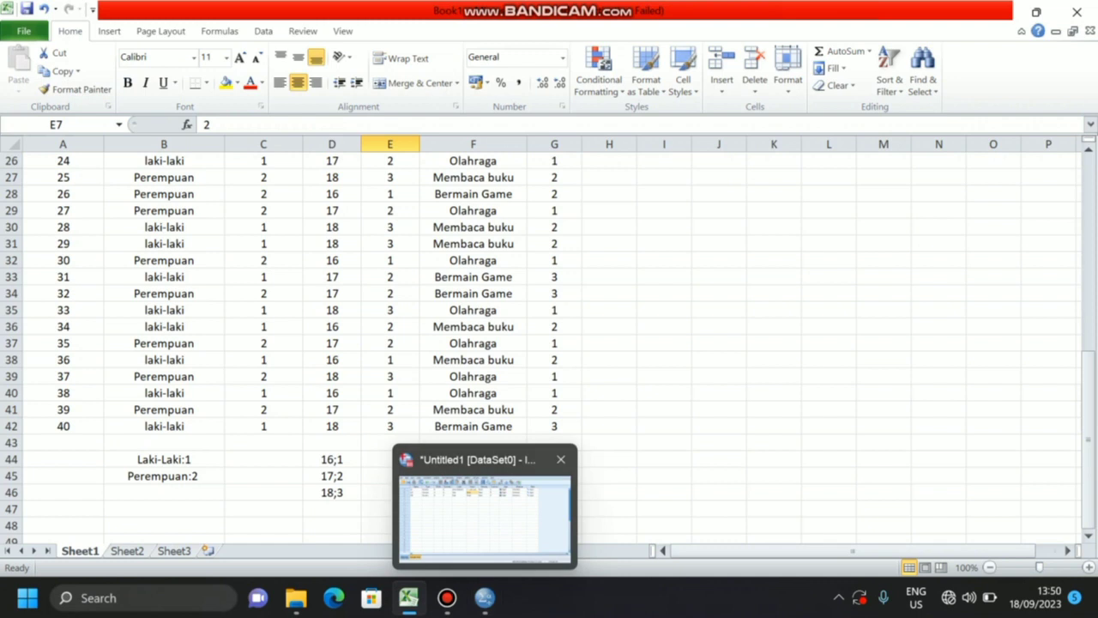
{"action": "left_click", "coordinate": [490, 500]}
Add value labels for US that assign 16 to value 1 and 17 to value 2
{"action": "left_click", "coordinate": [425, 226]}
{"action": "type", "text": "1"}
{"action": "left_click", "coordinate": [434, 247]}
{"action": "type", "text": "16"}
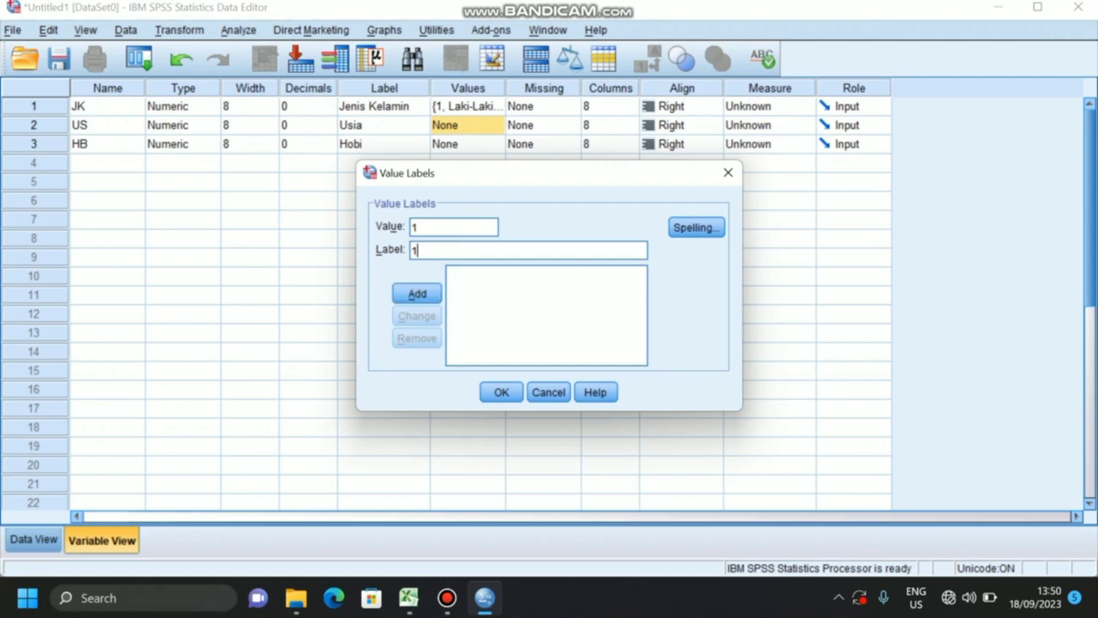
{"action": "key", "text": "Return"}
{"action": "type", "text": "2"}
{"action": "left_click", "coordinate": [433, 250]}
{"action": "type", "text": "17"}
{"action": "key", "text": "Return"}
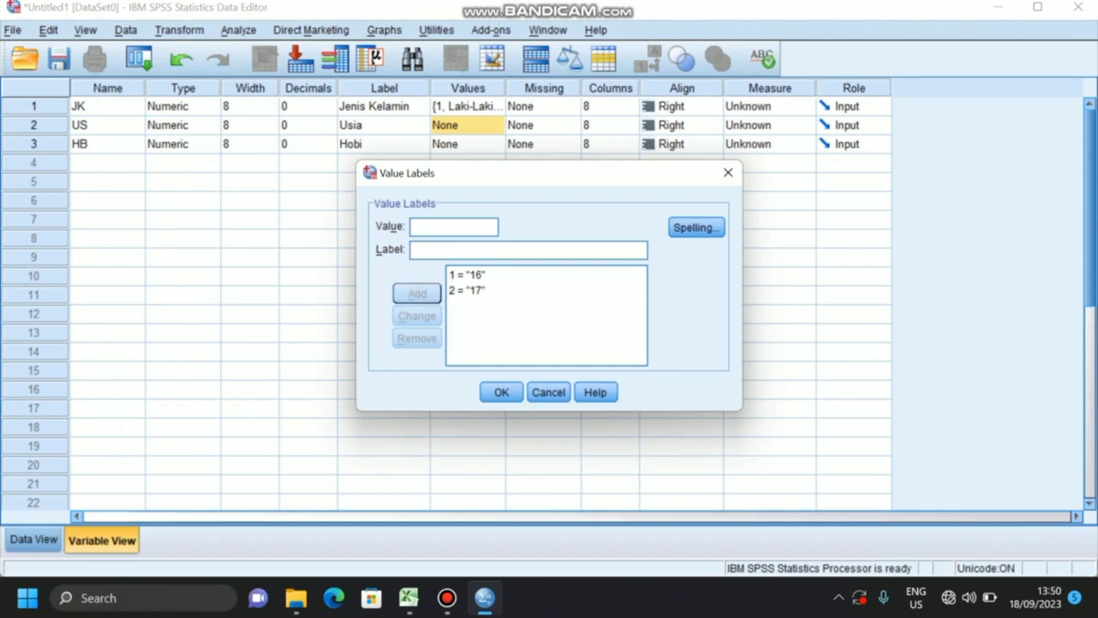
Add the label 18 for value 3 and apply the value labels to US
{"action": "type", "text": "3"}
{"action": "left_click", "coordinate": [424, 249]}
{"action": "type", "text": "18"}
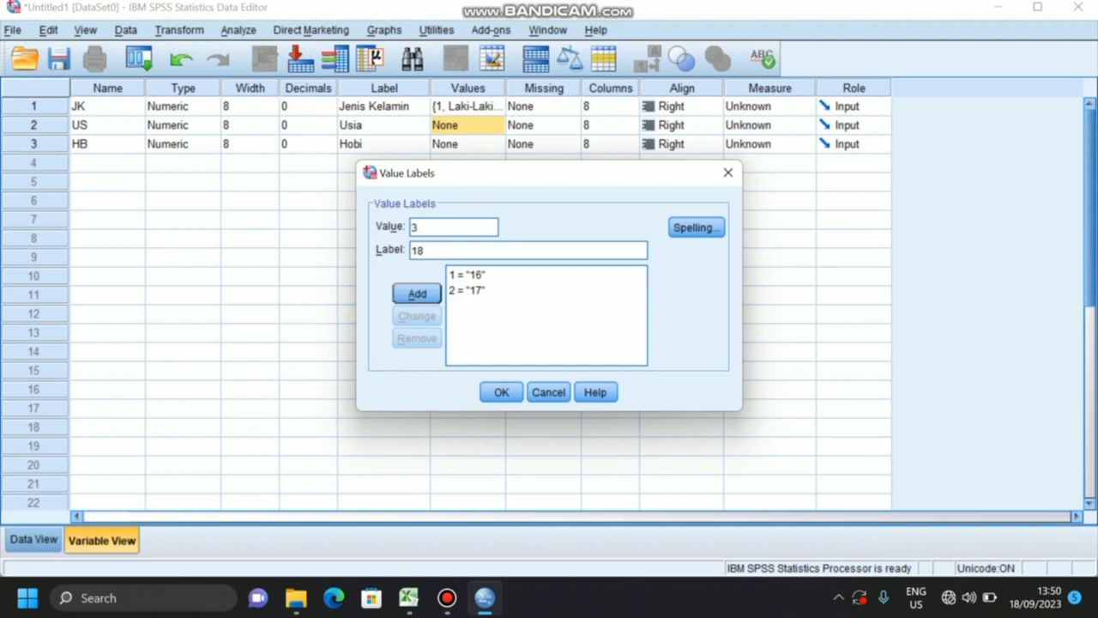
{"action": "left_click", "coordinate": [417, 293]}
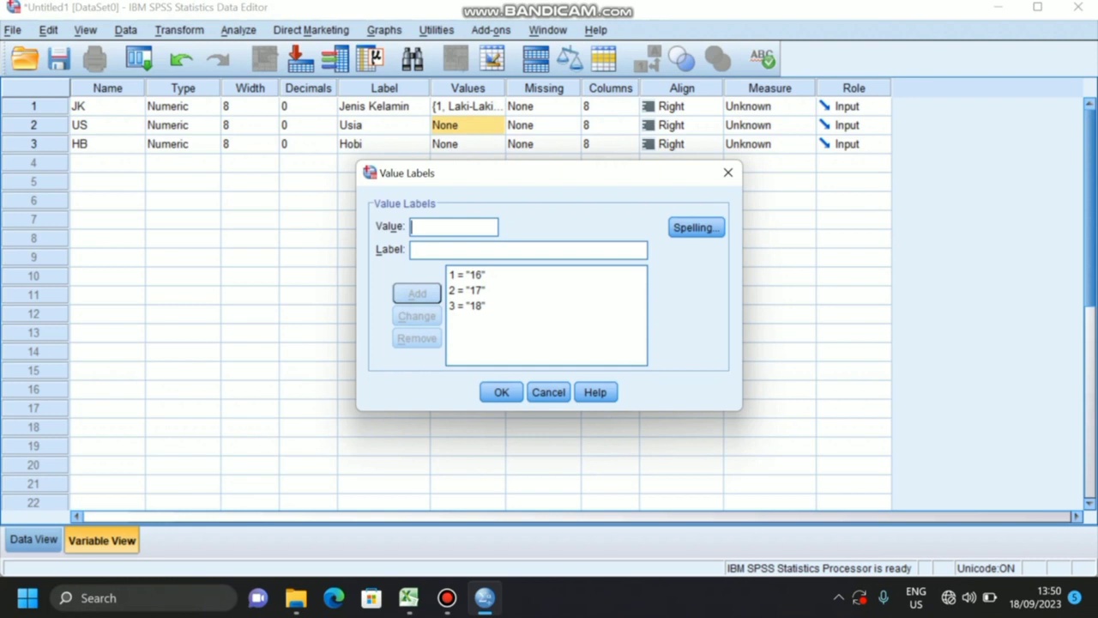
{"action": "left_click", "coordinate": [501, 392]}
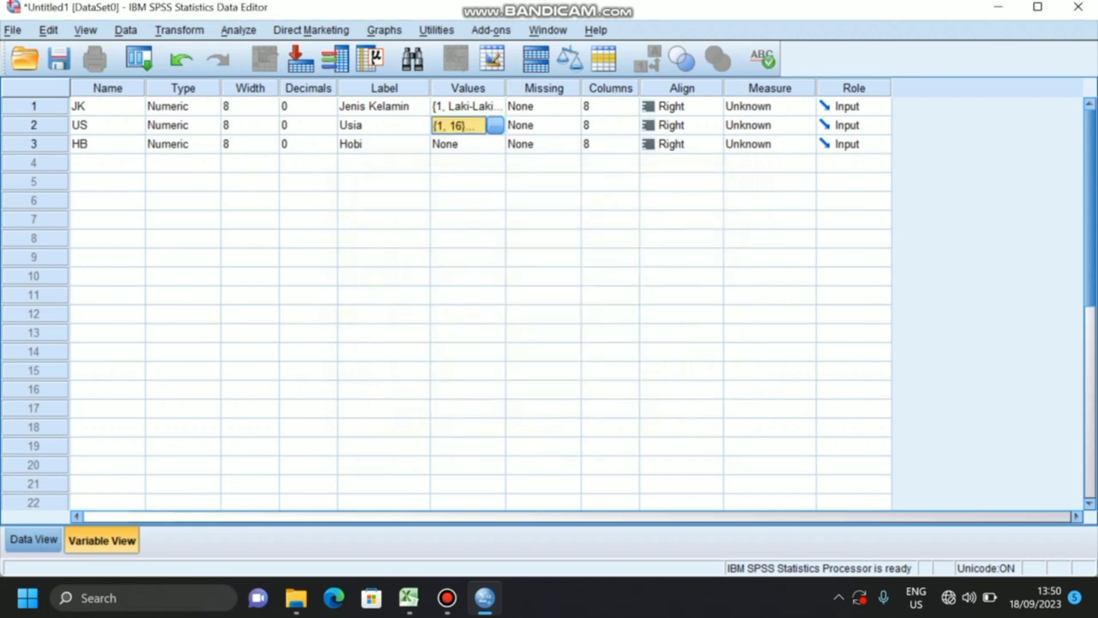
Open the value labels for HB, look up the hobby codes below the data in Excel, and return to SPSS
{"action": "left_click", "coordinate": [490, 151]}
{"action": "left_click", "coordinate": [495, 145]}
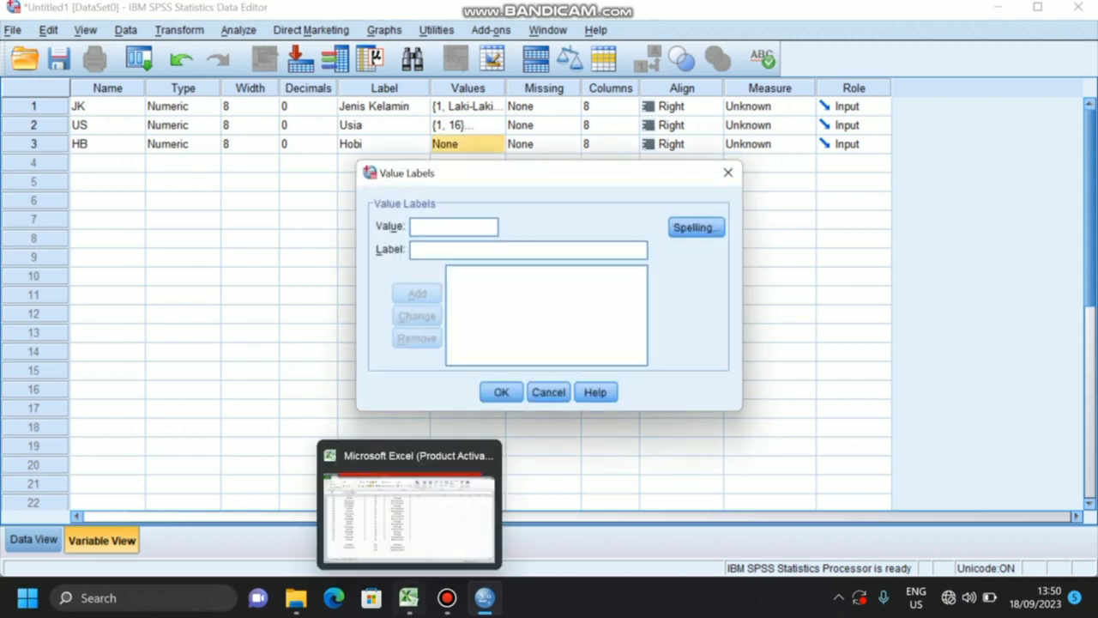
{"action": "left_click", "coordinate": [408, 598]}
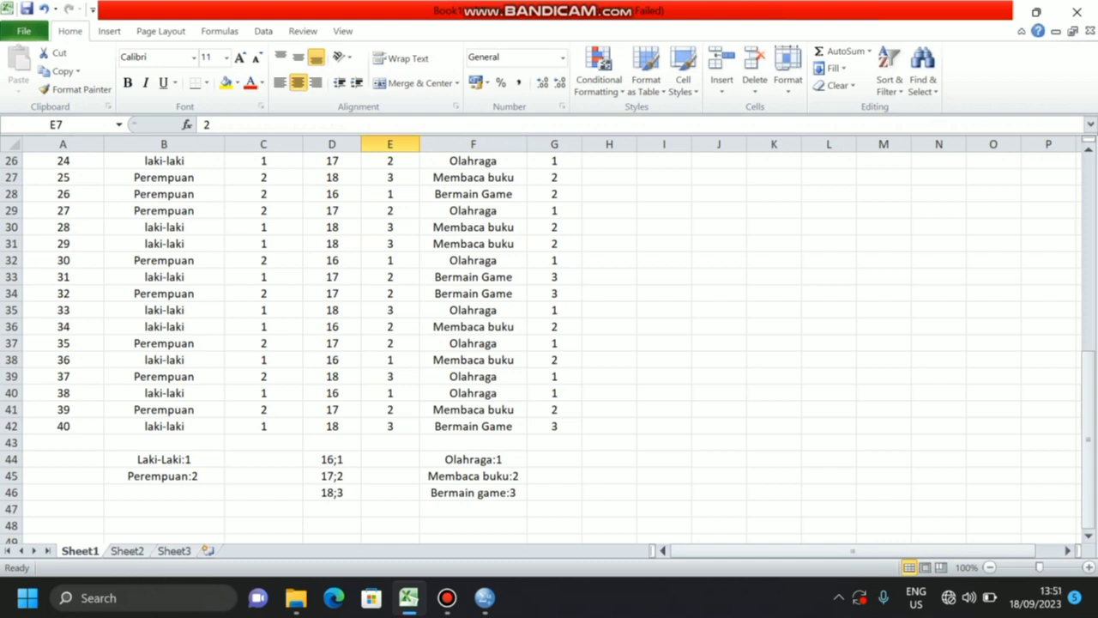
{"action": "mouse_move", "coordinate": [484, 598]}
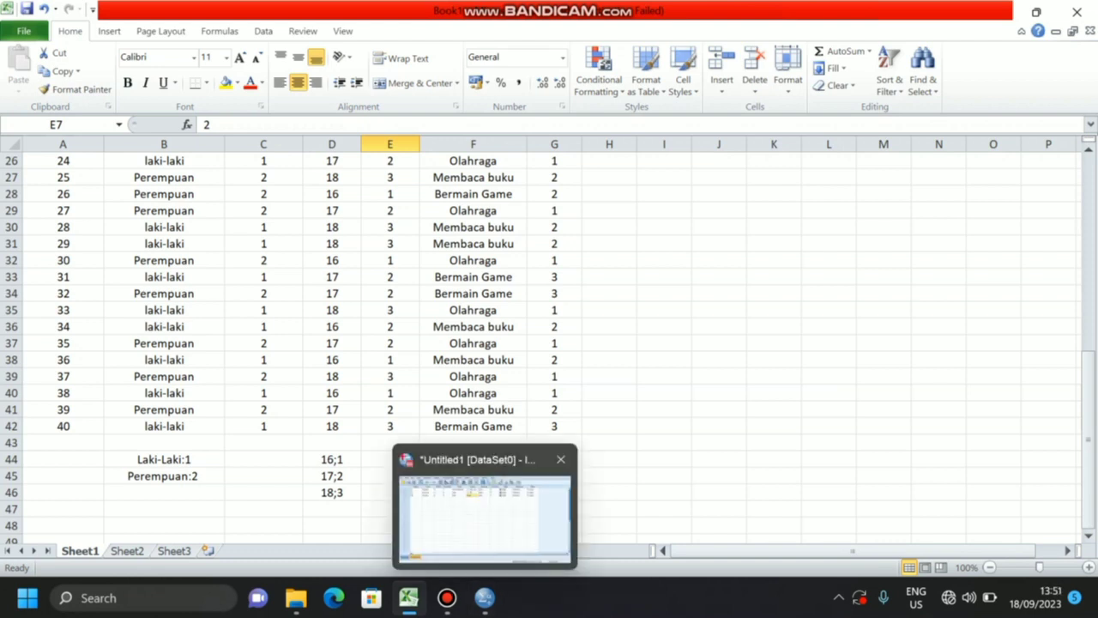
{"action": "left_click", "coordinate": [485, 511]}
Add a value label for HB that assigns Olahraga to value 1
{"action": "left_click", "coordinate": [441, 228]}
{"action": "type", "text": "1"}
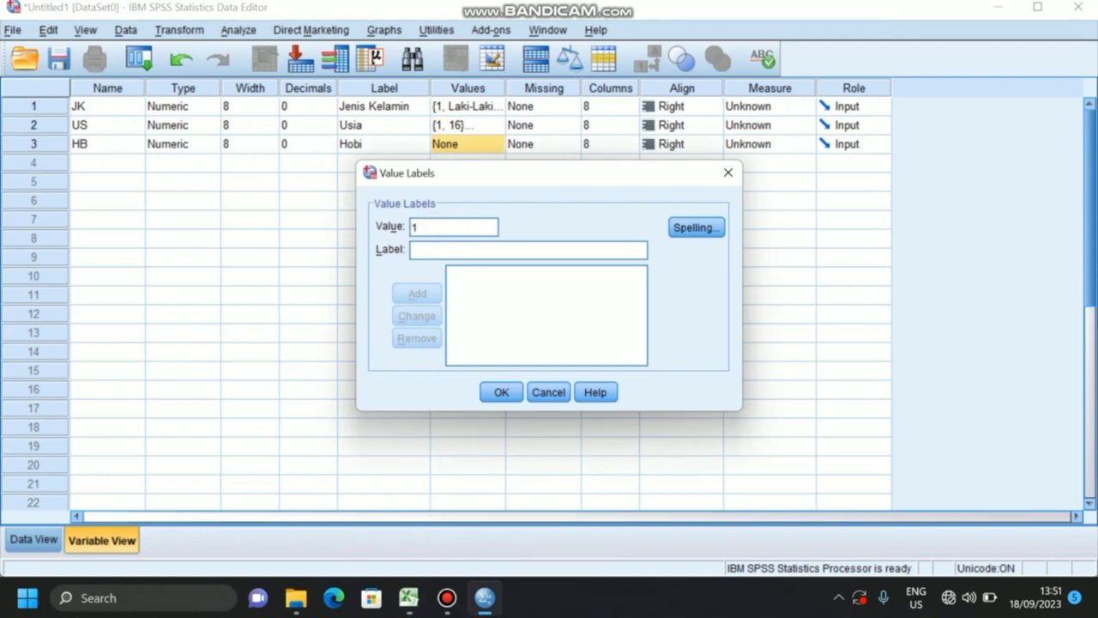
{"action": "left_click", "coordinate": [433, 250]}
{"action": "type", "text": "O"}
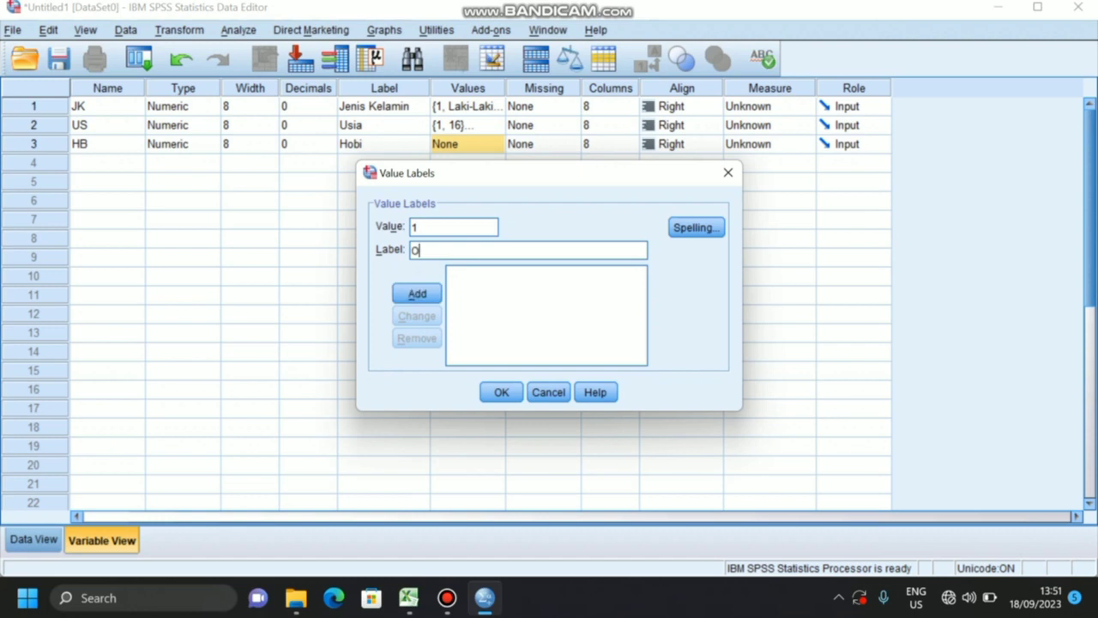
{"action": "type", "text": "lahraga"}
{"action": "key", "text": "Return"}
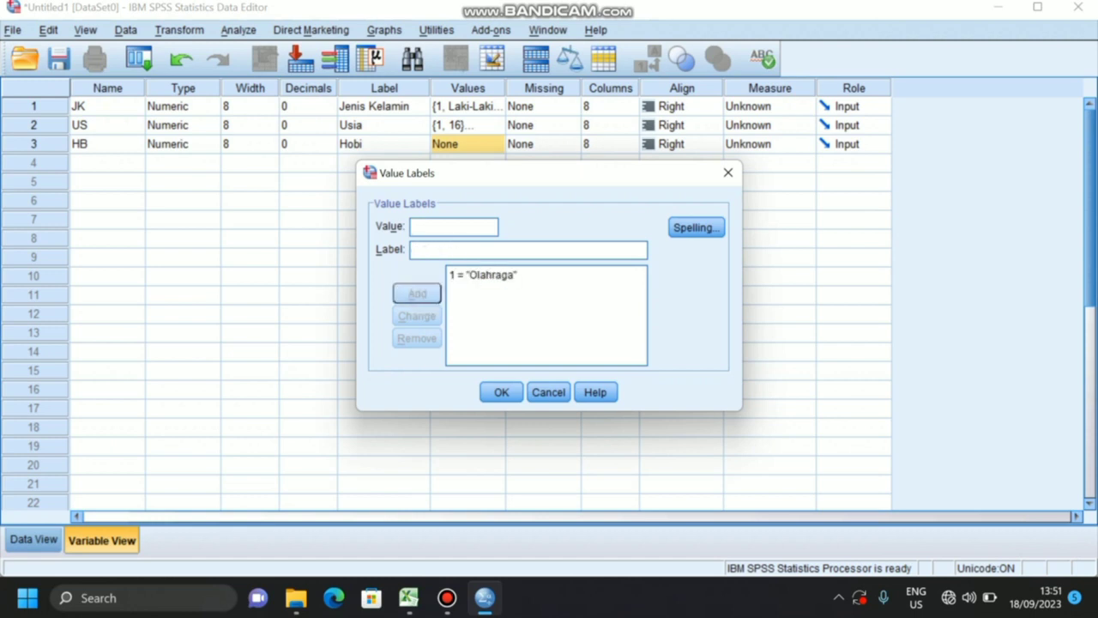
Add a value label for HB that assigns Membaca buku to value 2
{"action": "type", "text": "2"}
{"action": "left_click", "coordinate": [444, 249]}
{"action": "type", "text": "M"}
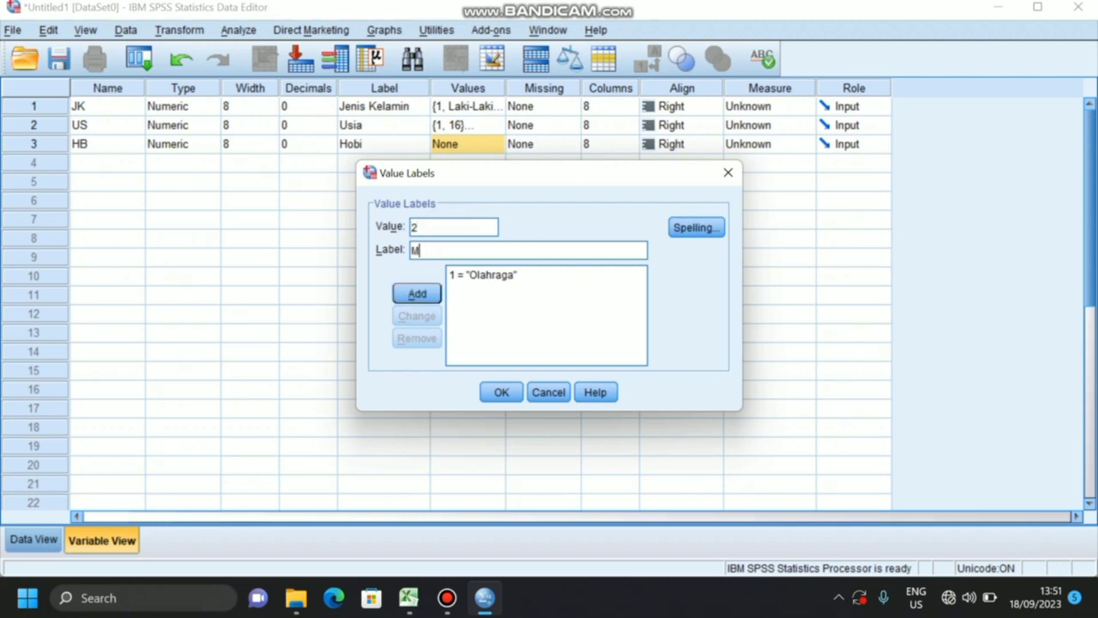
{"action": "type", "text": "embaca buku"}
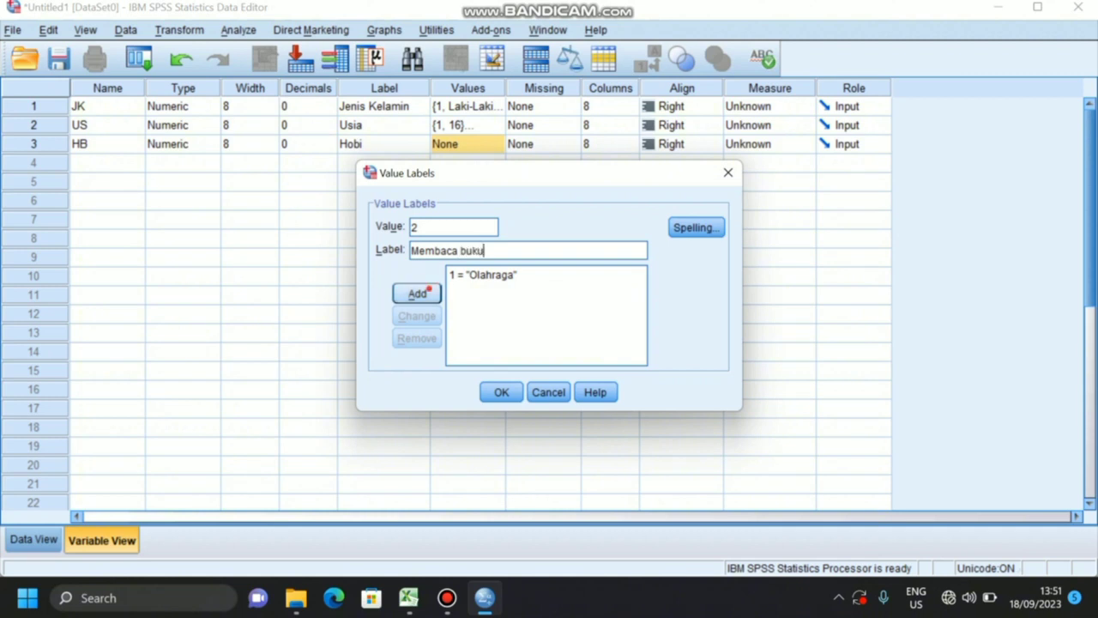
{"action": "left_click", "coordinate": [427, 292]}
Add the label Bermain game for value 3 and apply the value labels to HB
{"action": "left_click", "coordinate": [442, 227]}
{"action": "type", "text": "3"}
{"action": "left_click", "coordinate": [442, 248]}
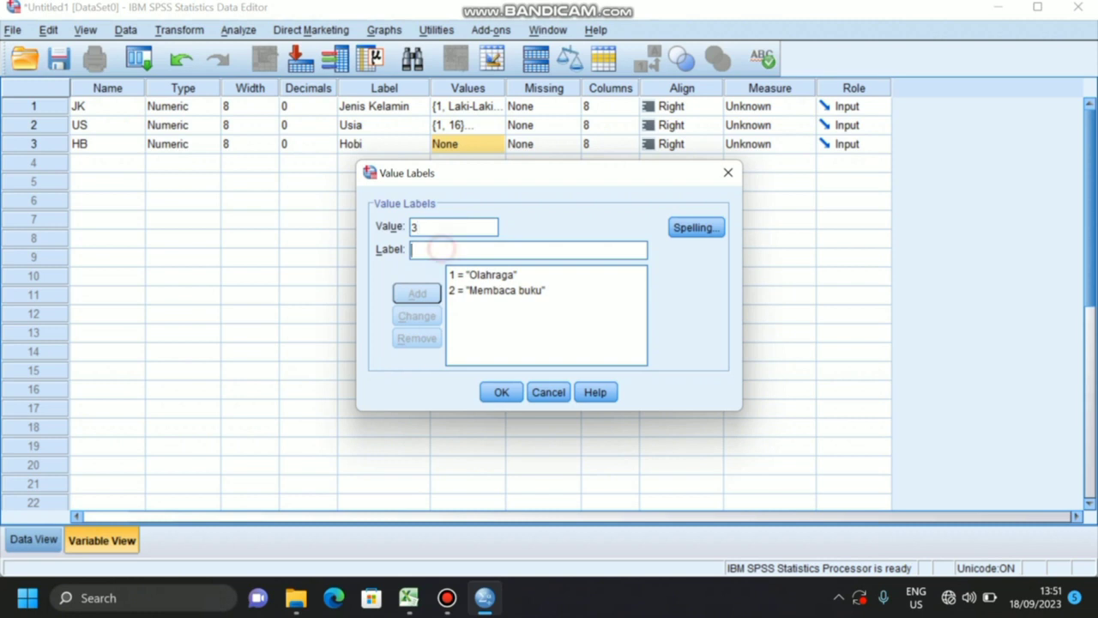
{"action": "type", "text": "Bermain game"}
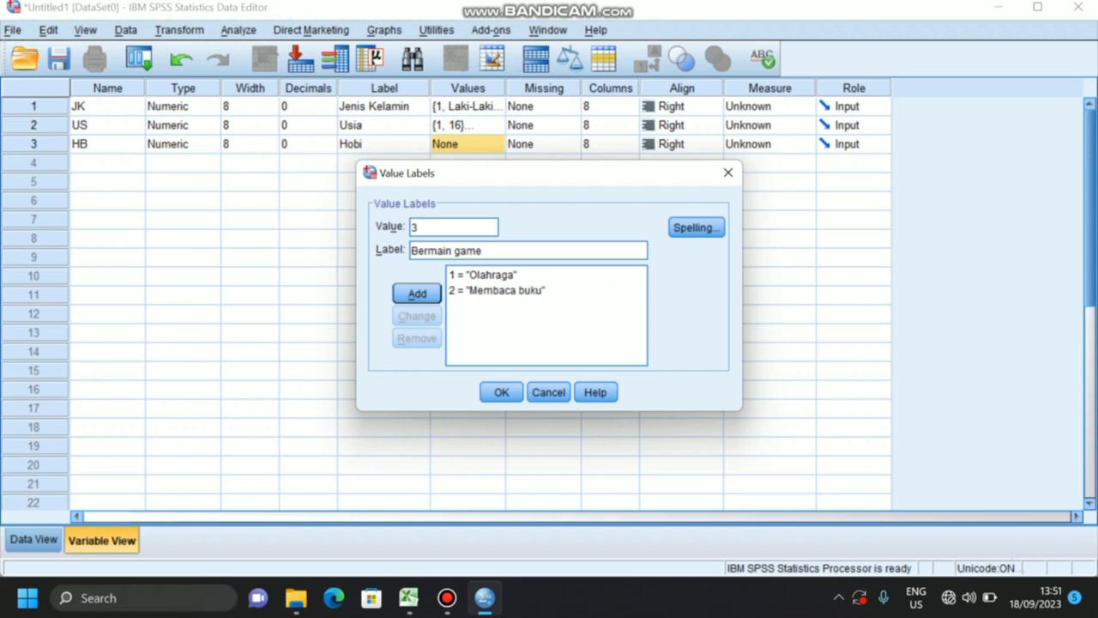
{"action": "left_click", "coordinate": [417, 294]}
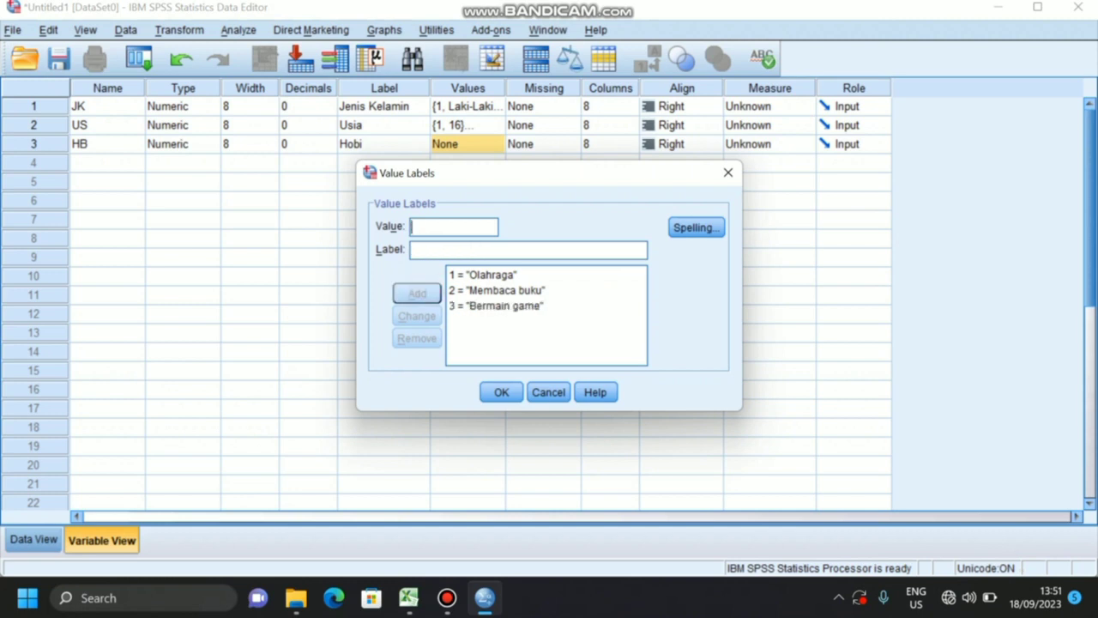
{"action": "left_click", "coordinate": [498, 393]}
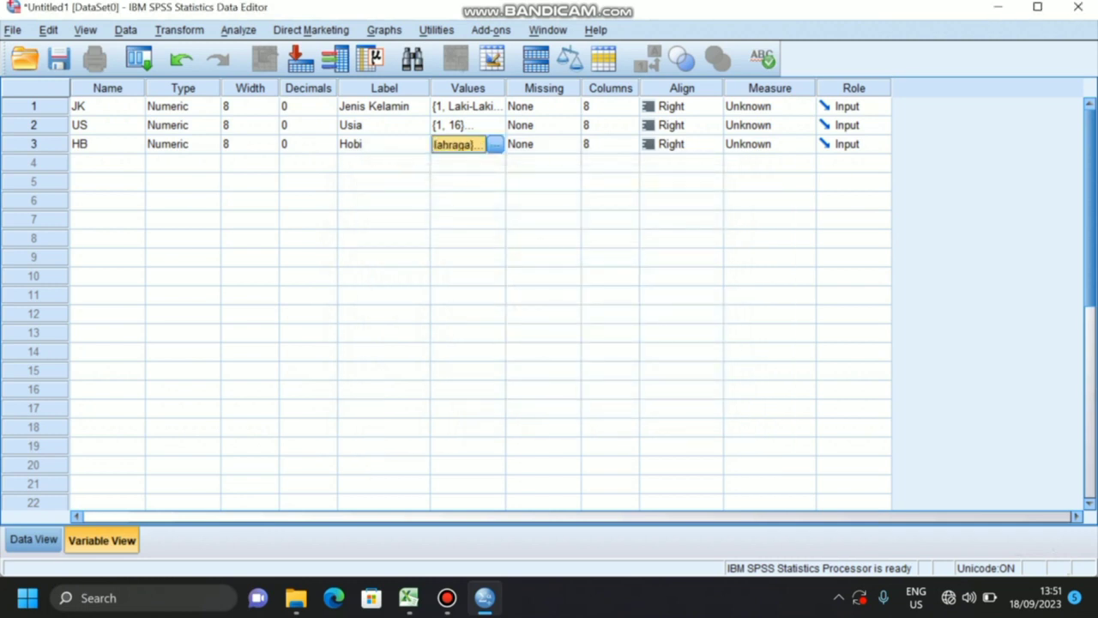
Set the alignment of the variables JK, US and HB to Center
{"action": "left_click", "coordinate": [682, 106]}
{"action": "left_click", "coordinate": [712, 106]}
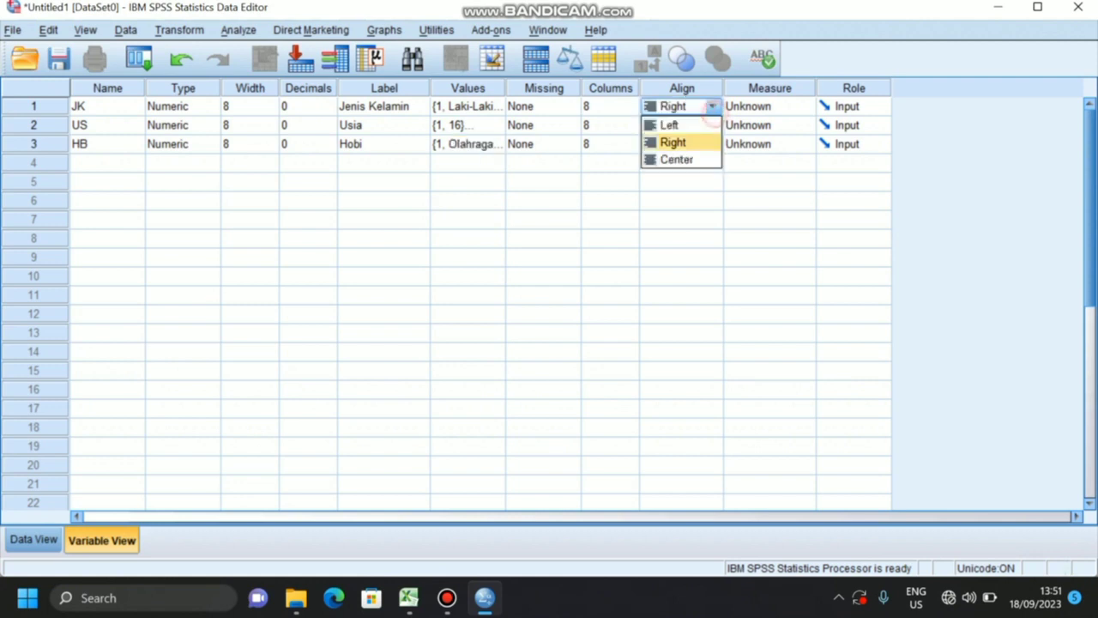
{"action": "left_click", "coordinate": [697, 160]}
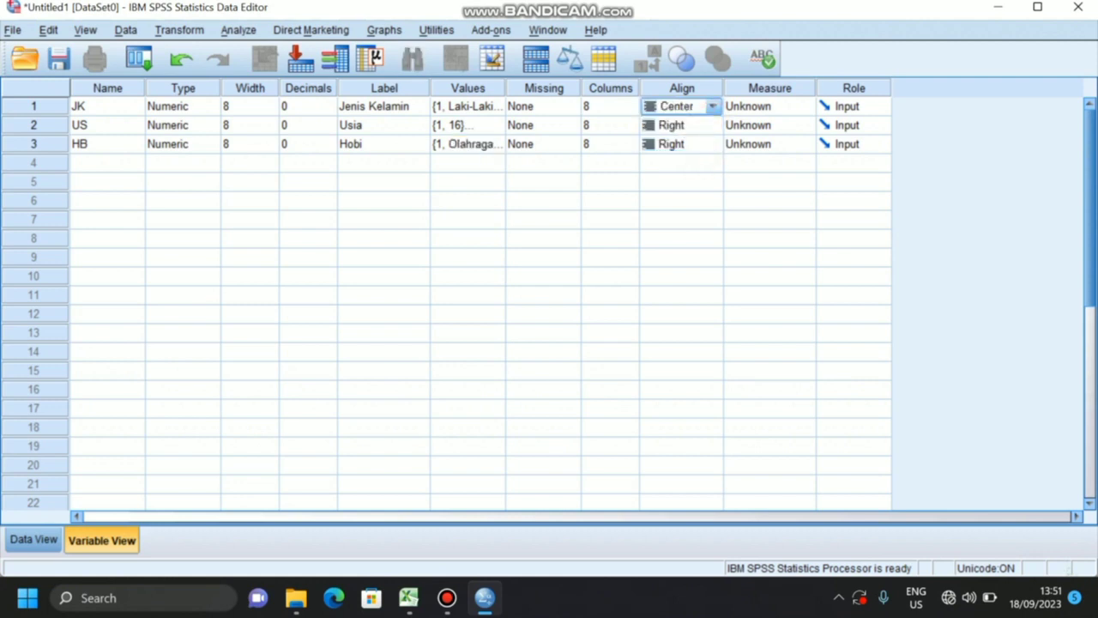
{"action": "left_click", "coordinate": [682, 126]}
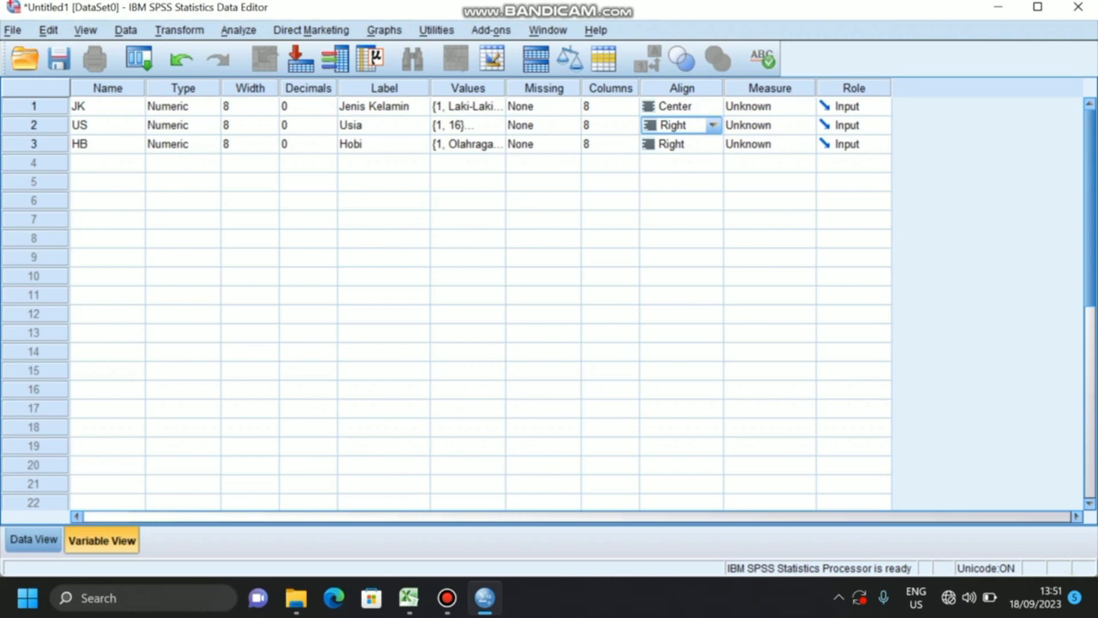
{"action": "left_click", "coordinate": [713, 125]}
{"action": "left_click", "coordinate": [697, 179]}
{"action": "left_click", "coordinate": [683, 144]}
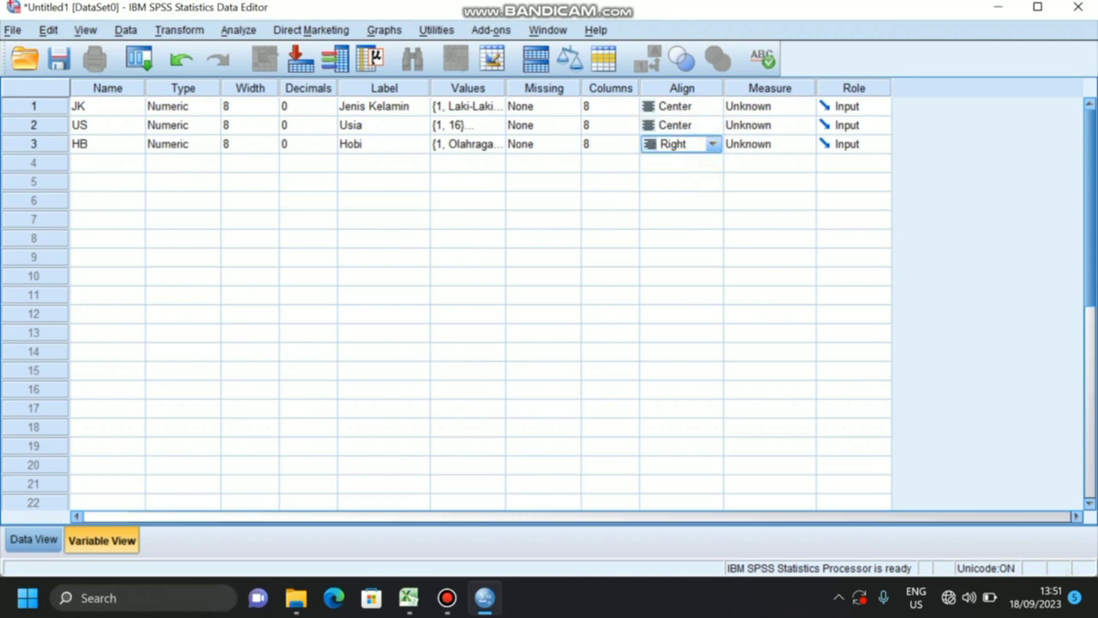
{"action": "left_click", "coordinate": [712, 144]}
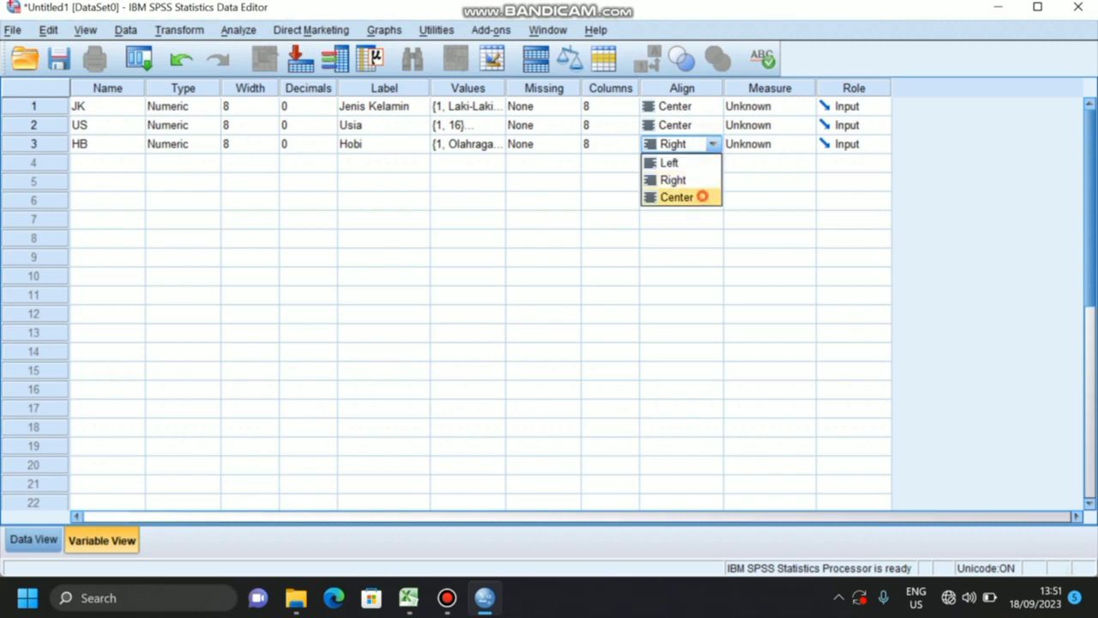
{"action": "left_click", "coordinate": [695, 196]}
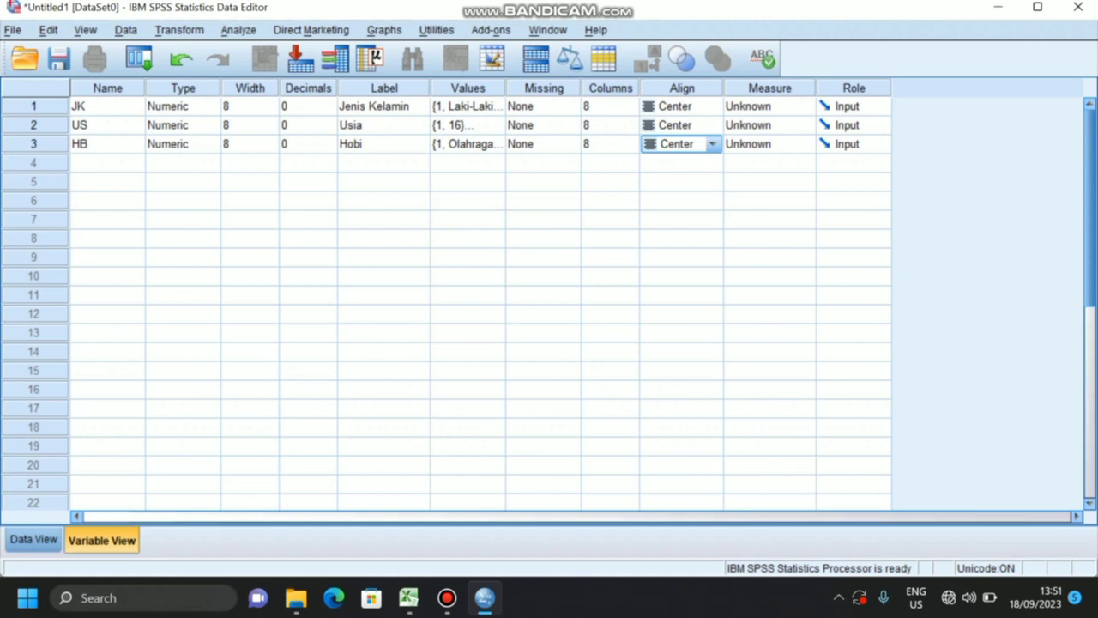
Show the data sheet in SPSS, and switch to Excel to the first respondent's gender entry
{"action": "left_click", "coordinate": [33, 539]}
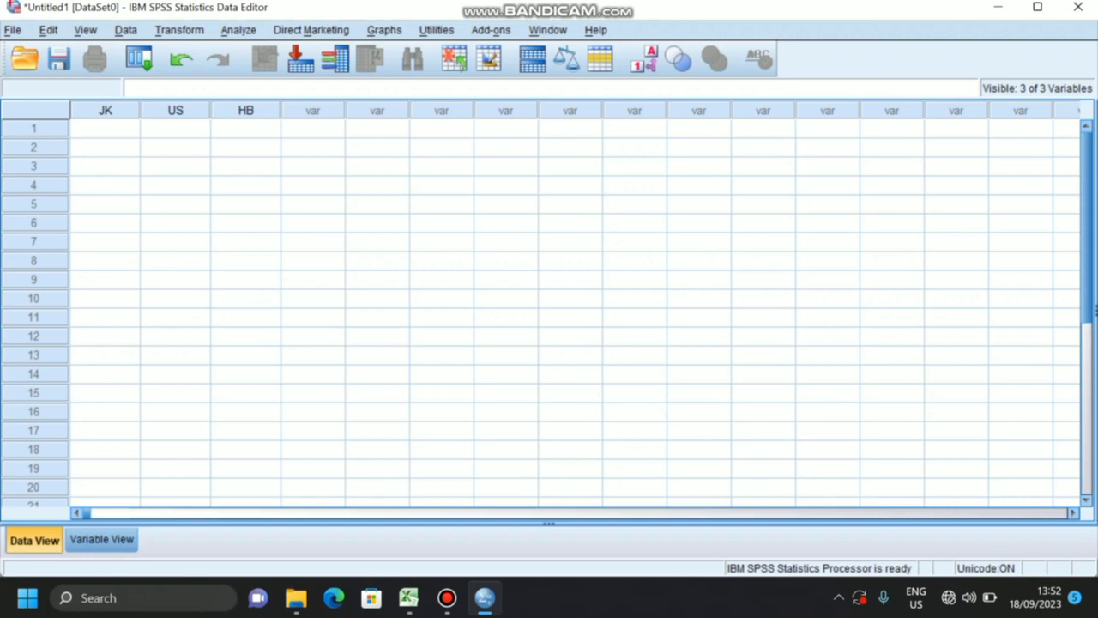
{"action": "mouse_move", "coordinate": [408, 598]}
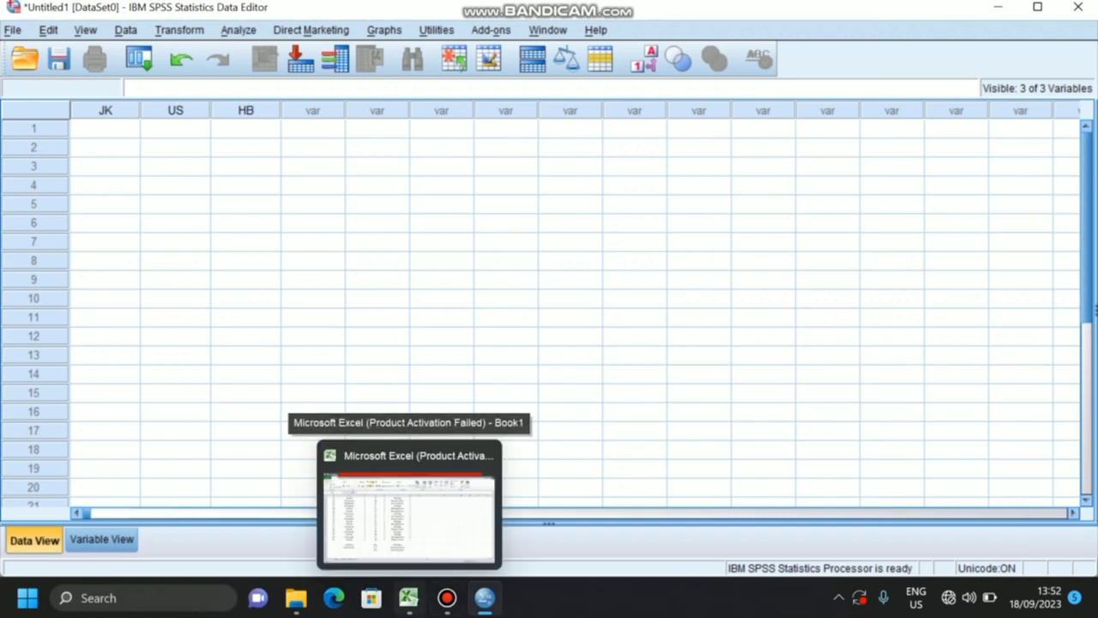
{"action": "mouse_move", "coordinate": [485, 598]}
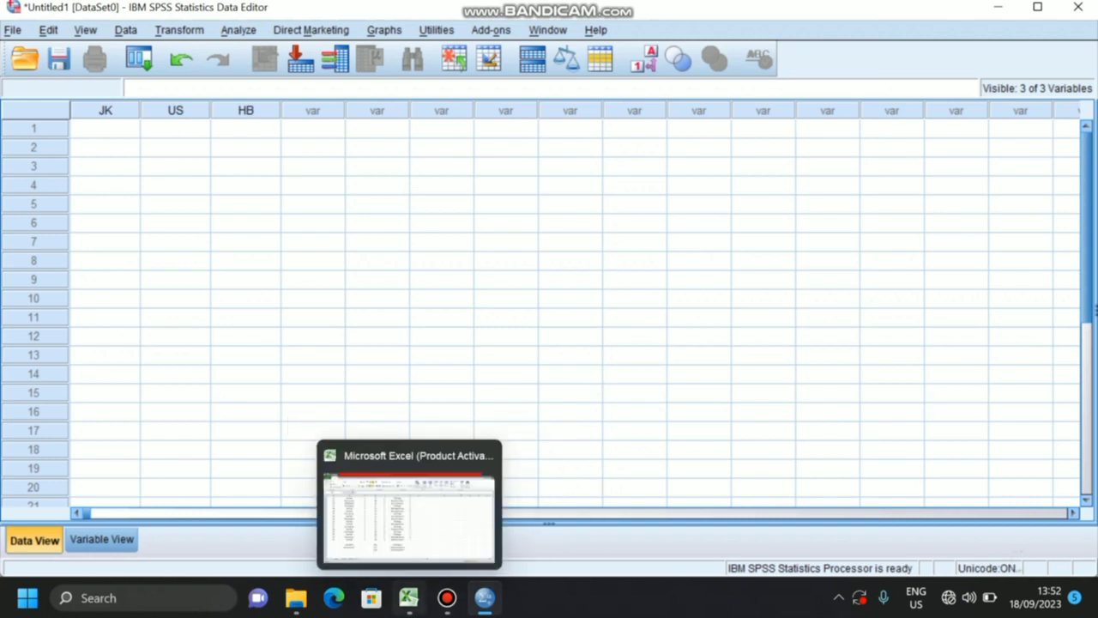
{"action": "left_click", "coordinate": [408, 598]}
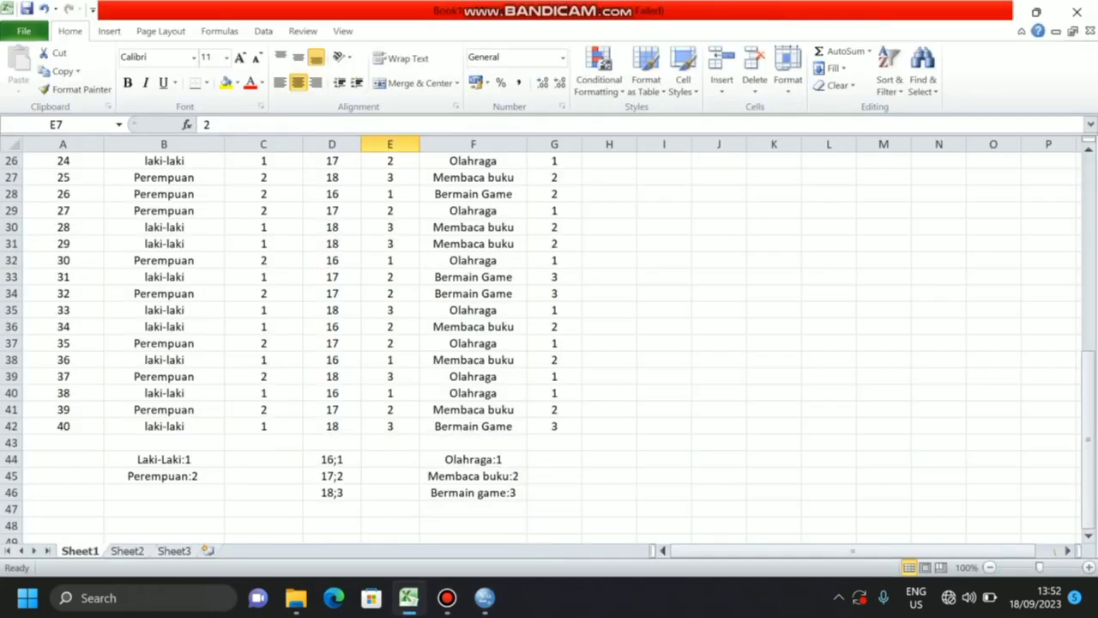
{"action": "left_click_drag", "start_coordinate": [1088, 443], "coordinate": [1088, 163]}
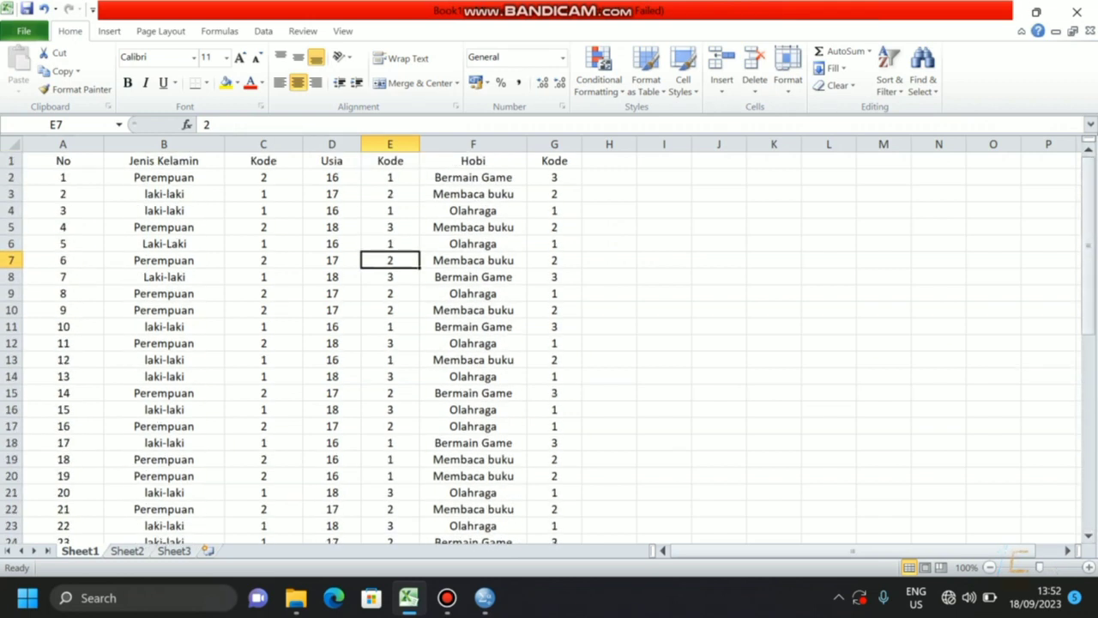
{"action": "mouse_move", "coordinate": [164, 178]}
{"action": "left_mouse_down"}
{"action": "mouse_move", "coordinate": [163, 227]}
{"action": "mouse_move", "coordinate": [163, 178]}
{"action": "left_mouse_up"}
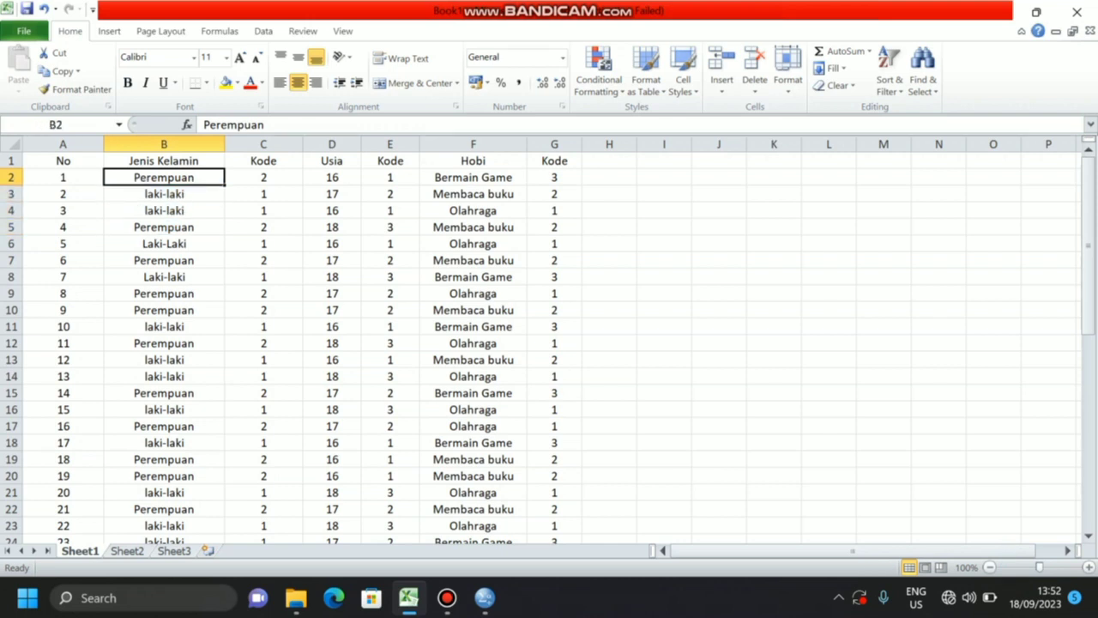
Copy the gender codes of all respondents, cells C2 to C42, in the Excel sheet
{"action": "left_click_drag", "start_coordinate": [264, 178], "coordinate": [264, 446]}
{"action": "right_click", "coordinate": [262, 444]}
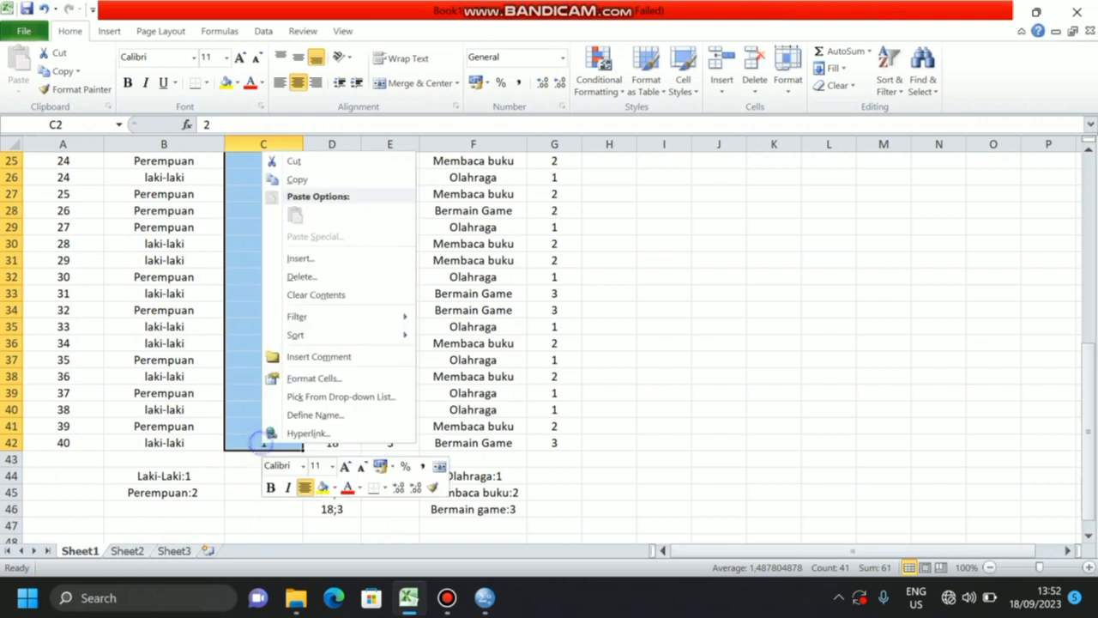
{"action": "left_click", "coordinate": [314, 179]}
{"action": "scroll", "coordinate": [314, 258], "scroll_direction": "up", "scroll_amount": 8}
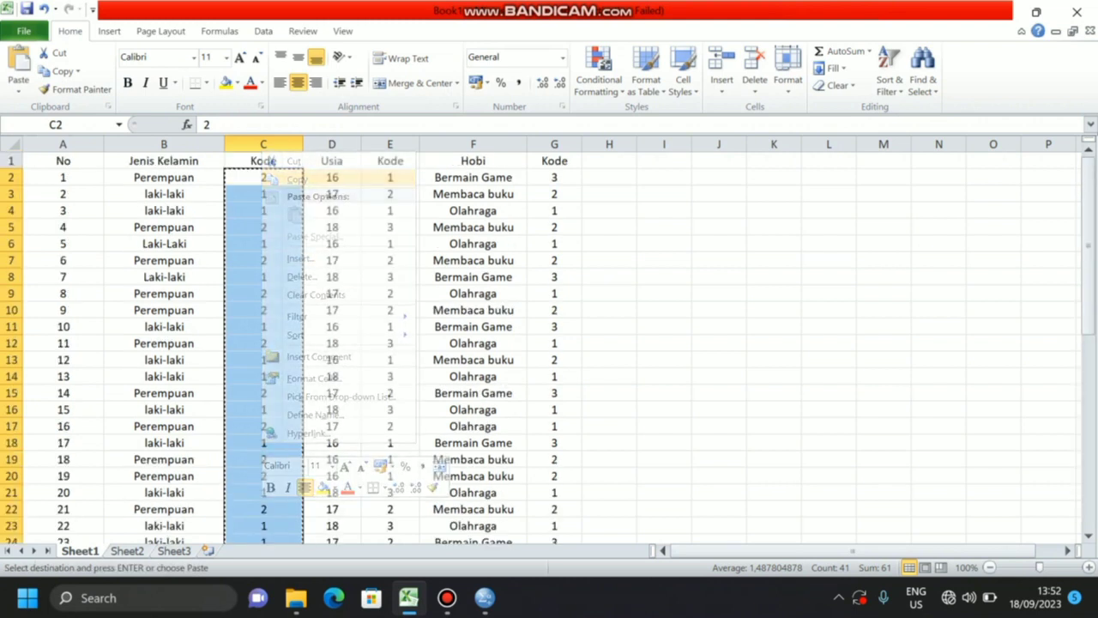
{"action": "mouse_move", "coordinate": [409, 598]}
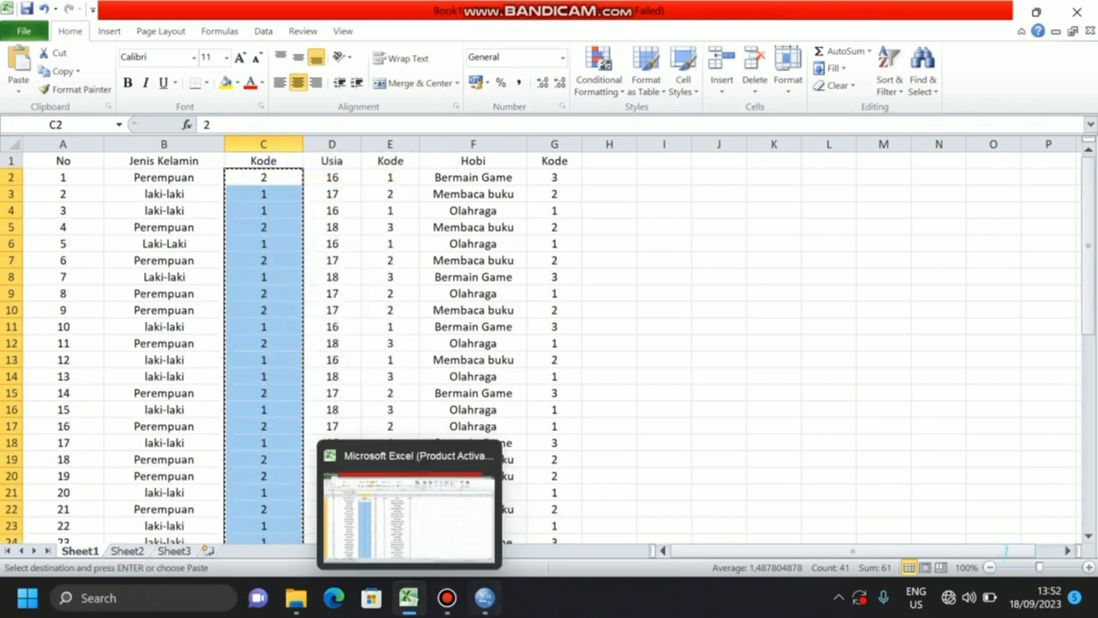
Switch to SPSS and paste the copied gender codes into the JK column, starting at row 1
{"action": "left_click", "coordinate": [484, 598]}
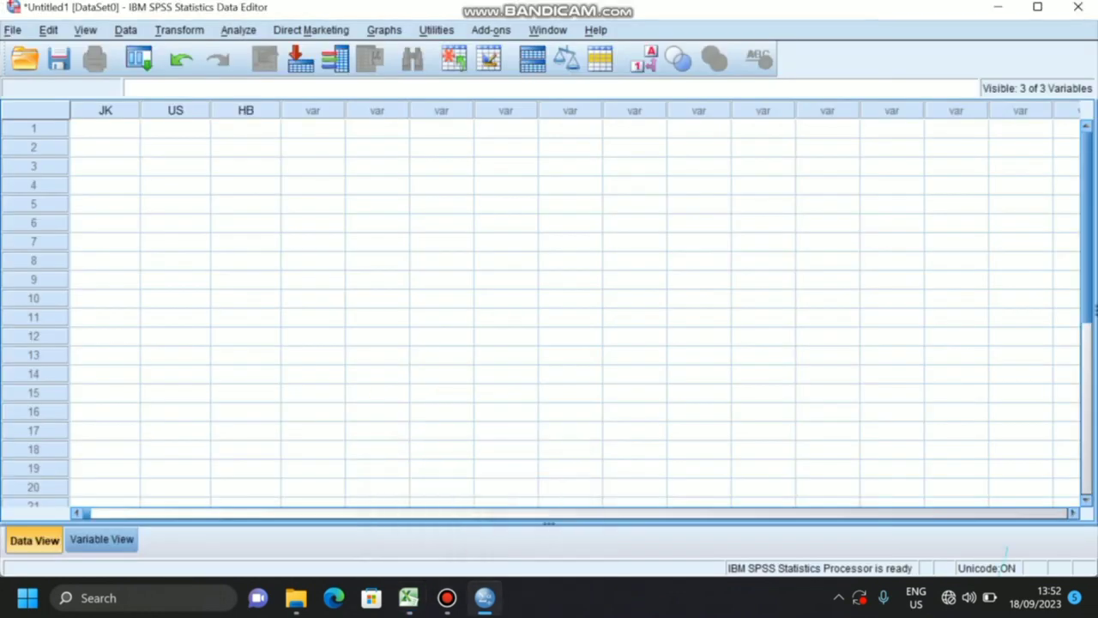
{"action": "left_click", "coordinate": [106, 125]}
{"action": "right_click", "coordinate": [105, 127]}
{"action": "left_click", "coordinate": [125, 181]}
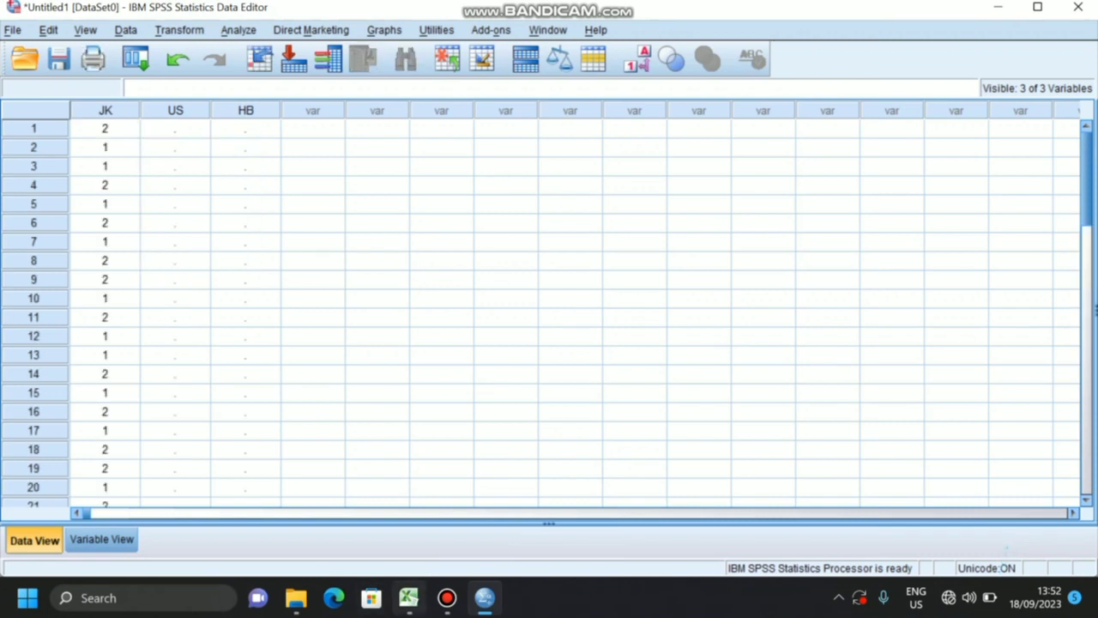
Switch to Excel and copy the age codes of all respondents, cells E2 to E42
{"action": "left_click", "coordinate": [408, 599]}
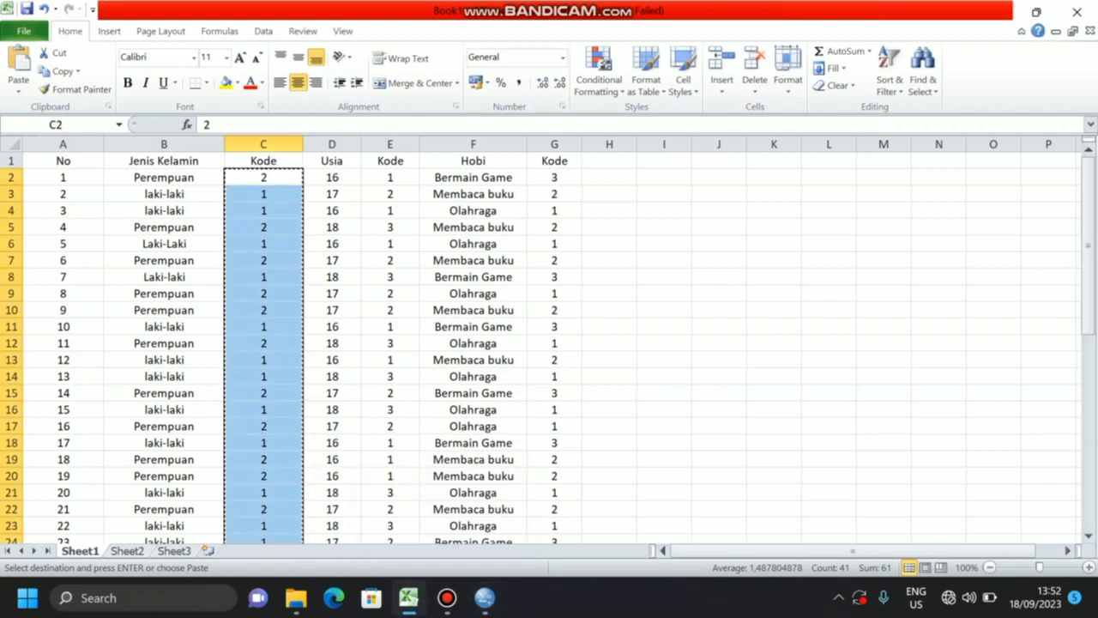
{"action": "left_click", "coordinate": [379, 185]}
{"action": "key", "text": "ctrl+Down"}
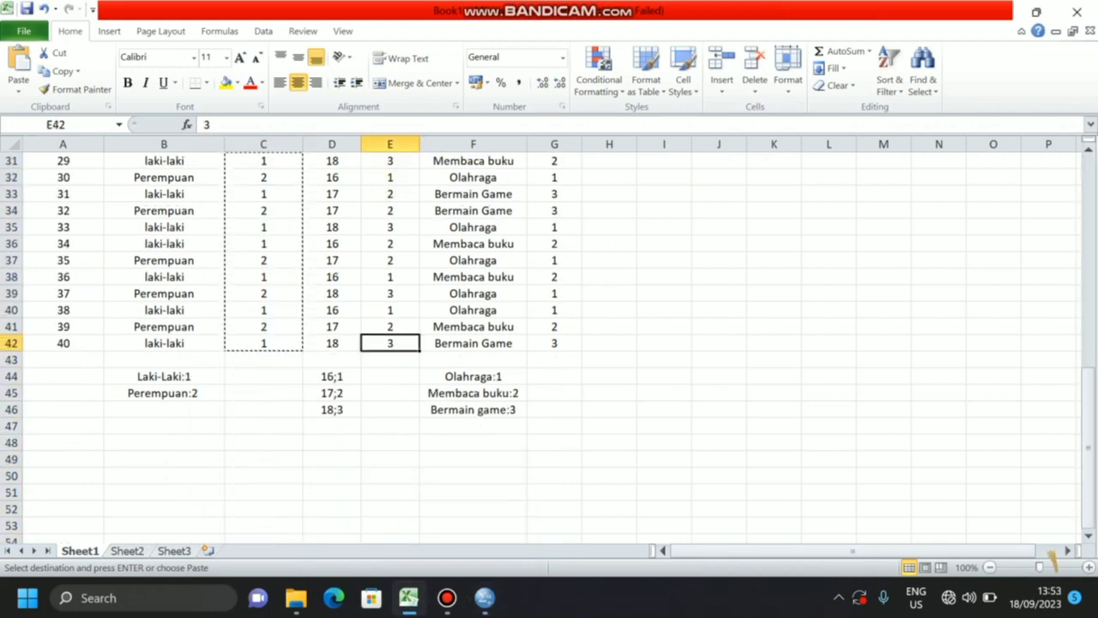
{"action": "left_click_drag", "start_coordinate": [1088, 381], "coordinate": [1088, 158]}
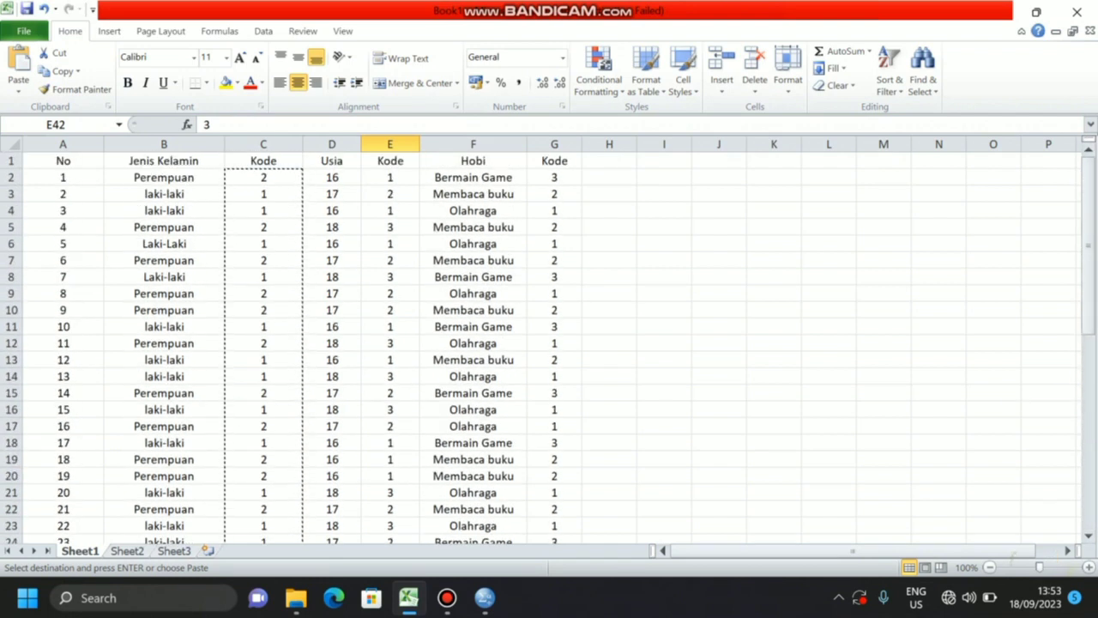
{"action": "left_click_drag", "start_coordinate": [389, 178], "coordinate": [390, 520]}
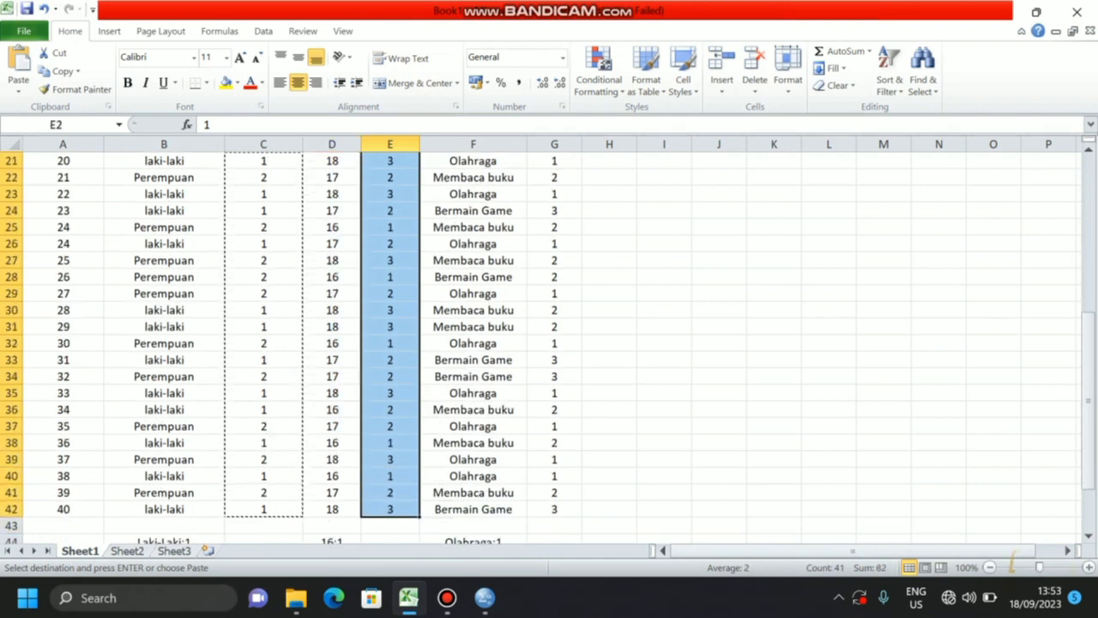
{"action": "right_click", "coordinate": [392, 463]}
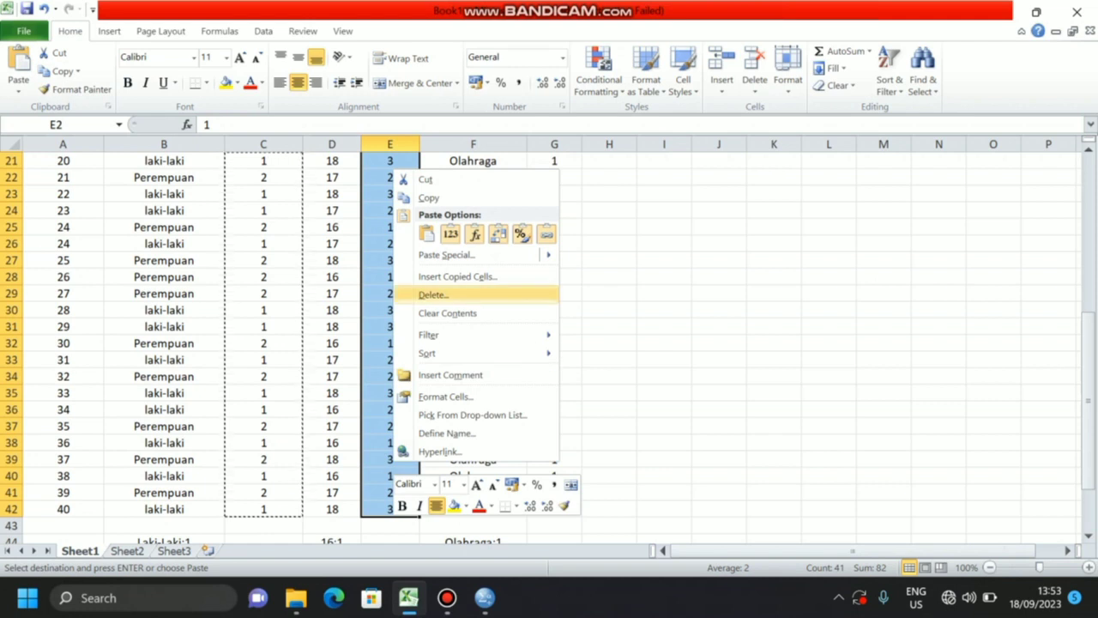
{"action": "left_click", "coordinate": [429, 197]}
{"action": "scroll", "coordinate": [428, 197], "scroll_direction": "up", "scroll_amount": 7}
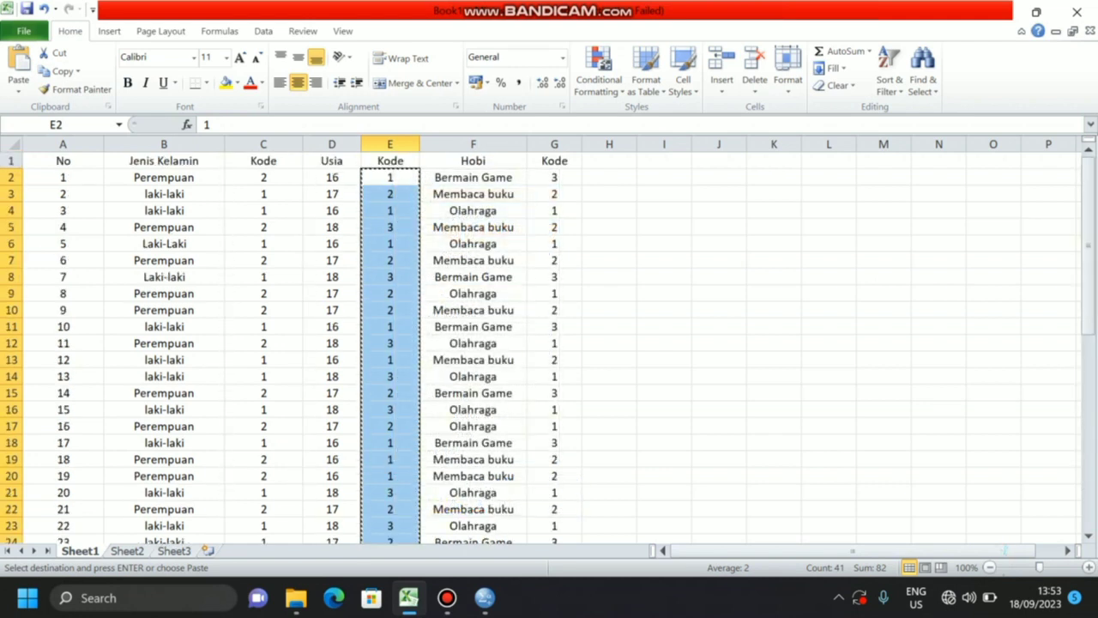
Switch to SPSS and paste the copied age codes into the US column, starting at row 1
{"action": "left_click", "coordinate": [485, 598]}
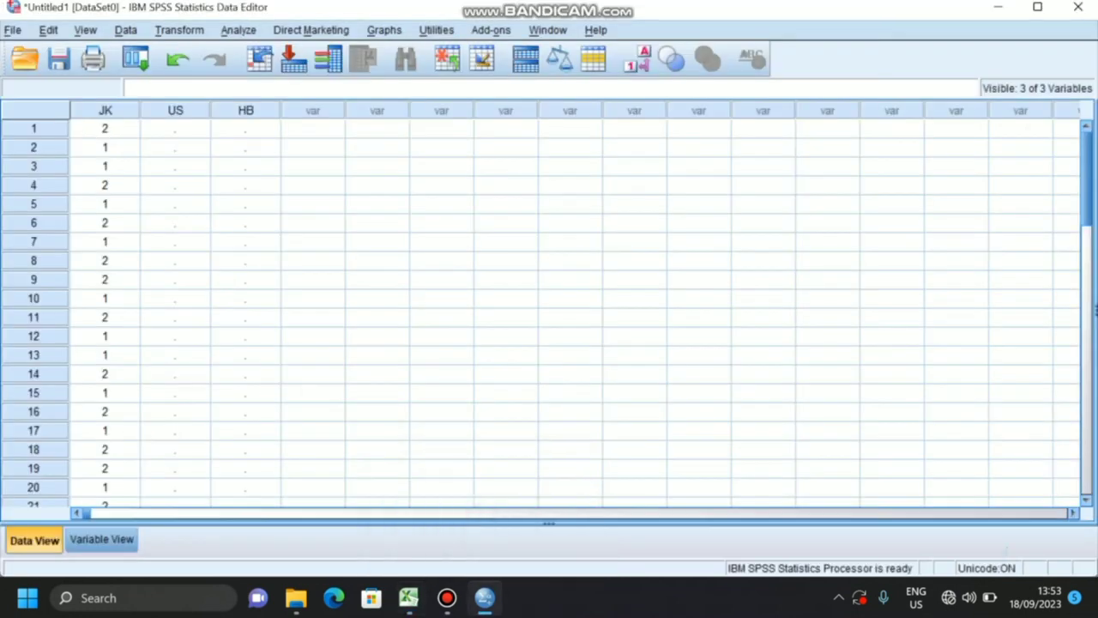
{"action": "right_click", "coordinate": [183, 130]}
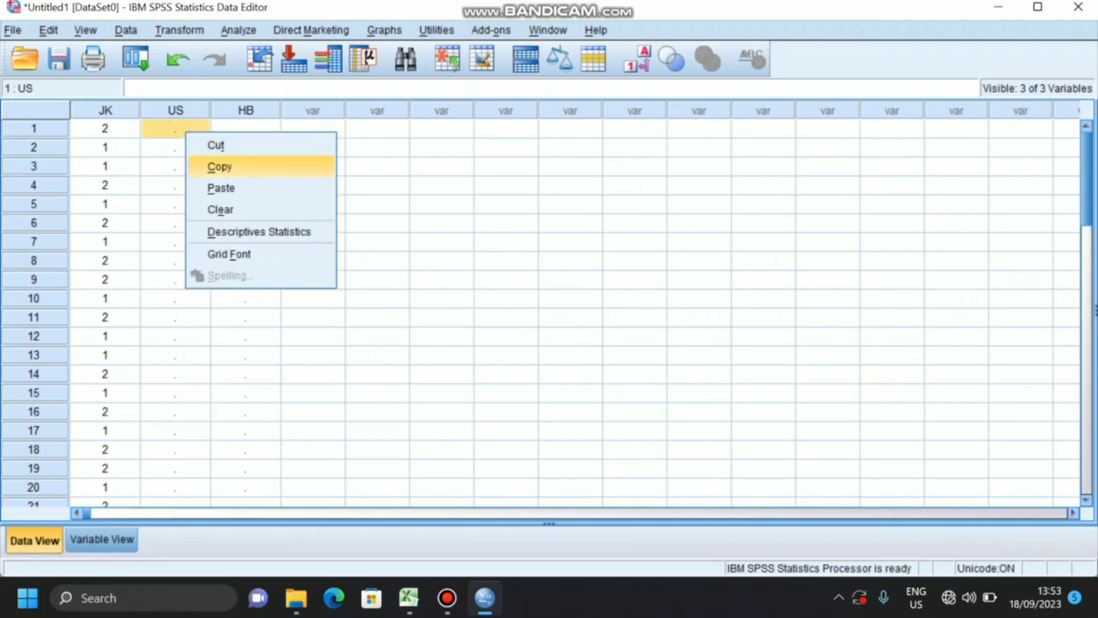
{"action": "left_click", "coordinate": [221, 187]}
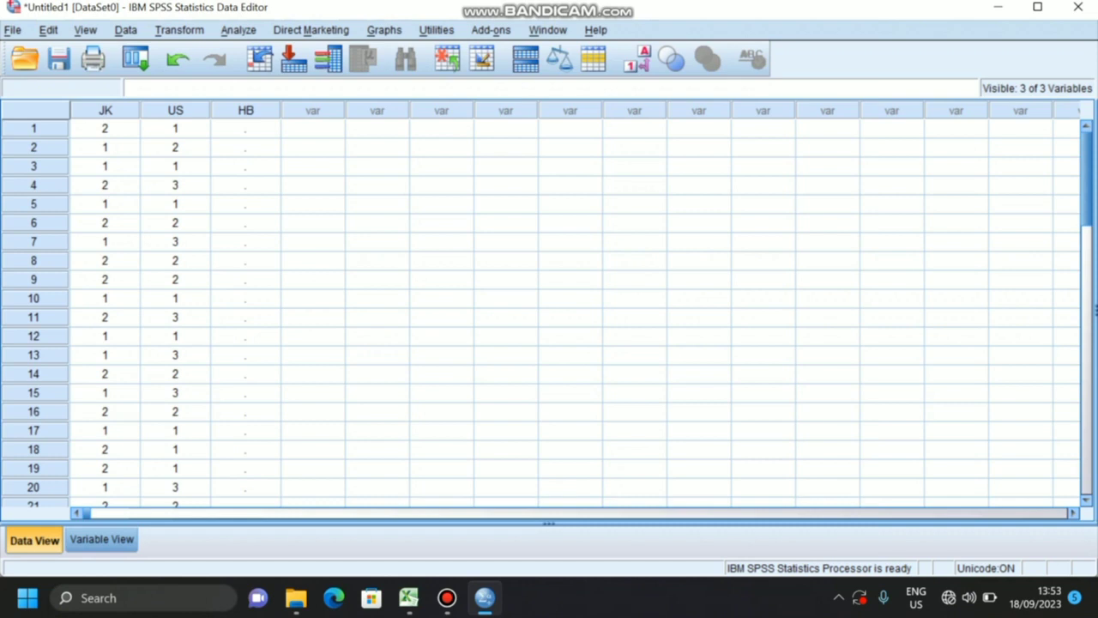
Switch to Excel and copy the hobby codes of all respondents, cells G2 to G42
{"action": "left_click", "coordinate": [408, 598]}
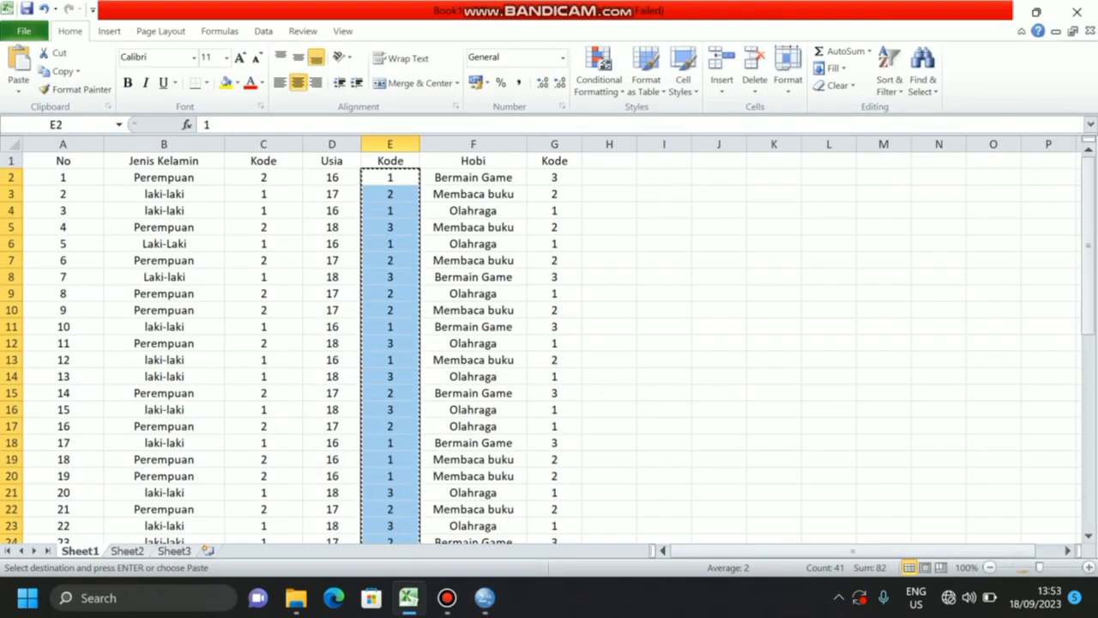
{"action": "left_click_drag", "start_coordinate": [555, 177], "coordinate": [554, 243]}
{"action": "left_click_drag", "start_coordinate": [600, 476], "coordinate": [558, 513]}
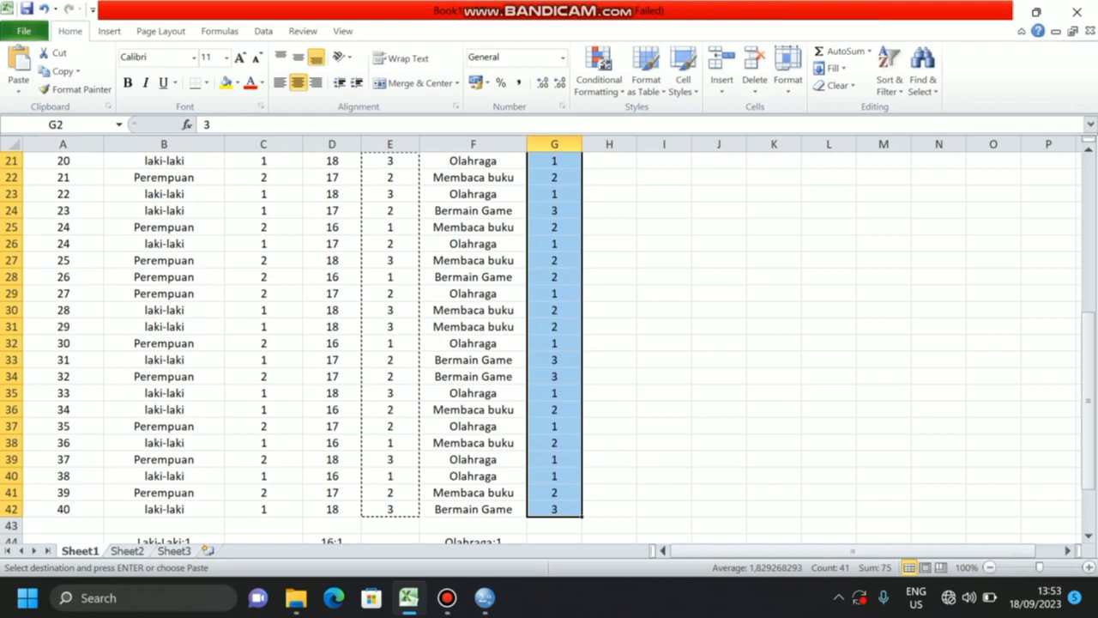
{"action": "right_click", "coordinate": [560, 513]}
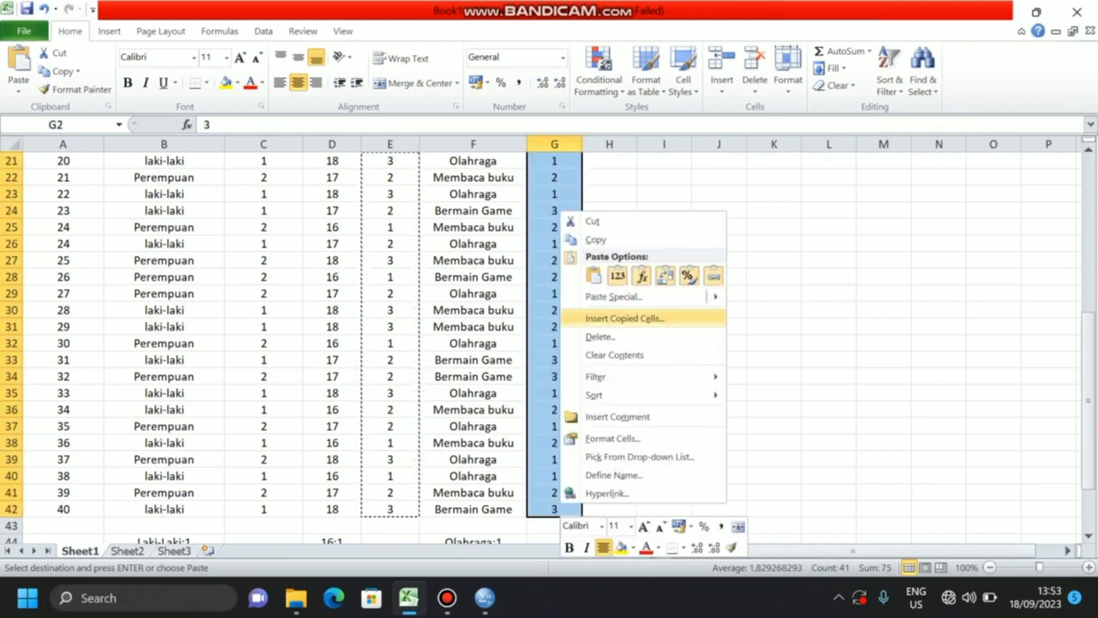
{"action": "left_click", "coordinate": [596, 240]}
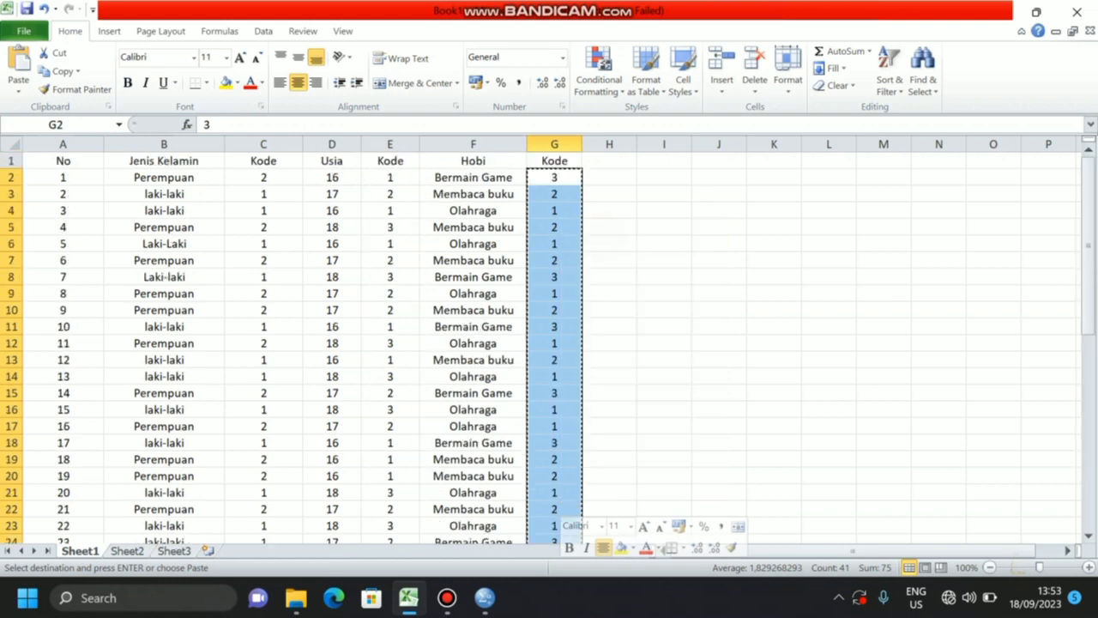
Switch to SPSS and paste the copied hobby codes into the HB column, starting at row 1
{"action": "mouse_move", "coordinate": [447, 598]}
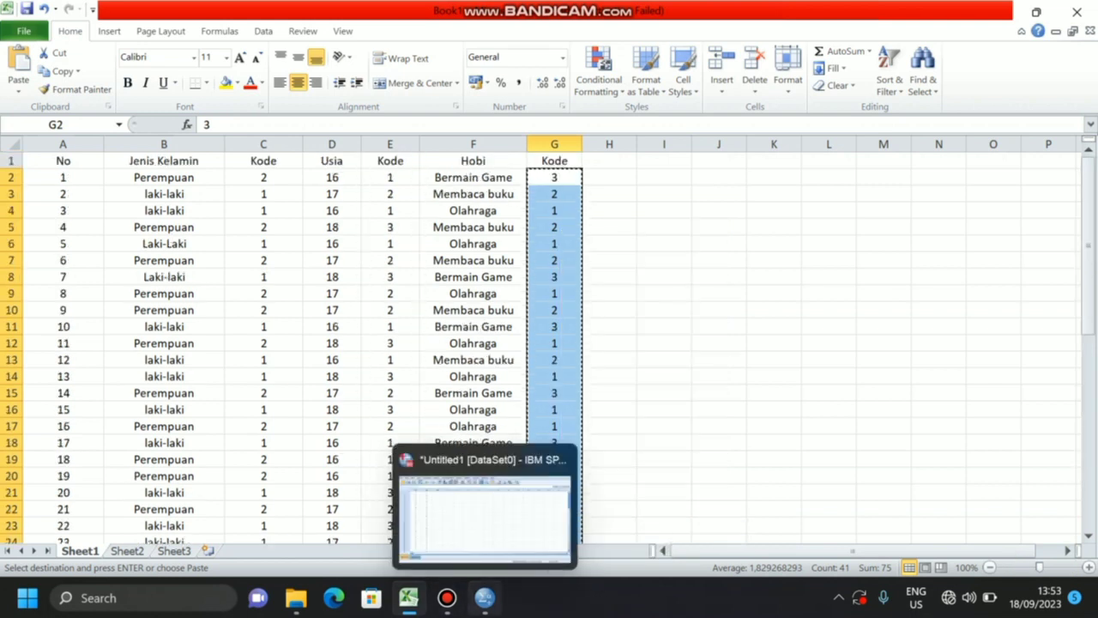
{"action": "left_click", "coordinate": [485, 598]}
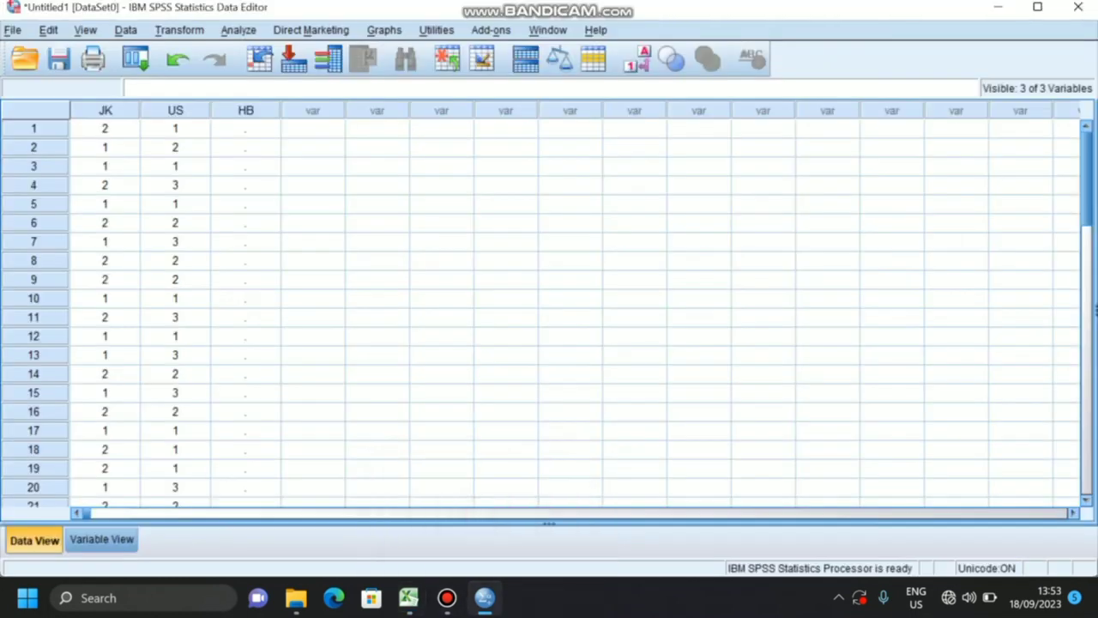
{"action": "right_click", "coordinate": [246, 128]}
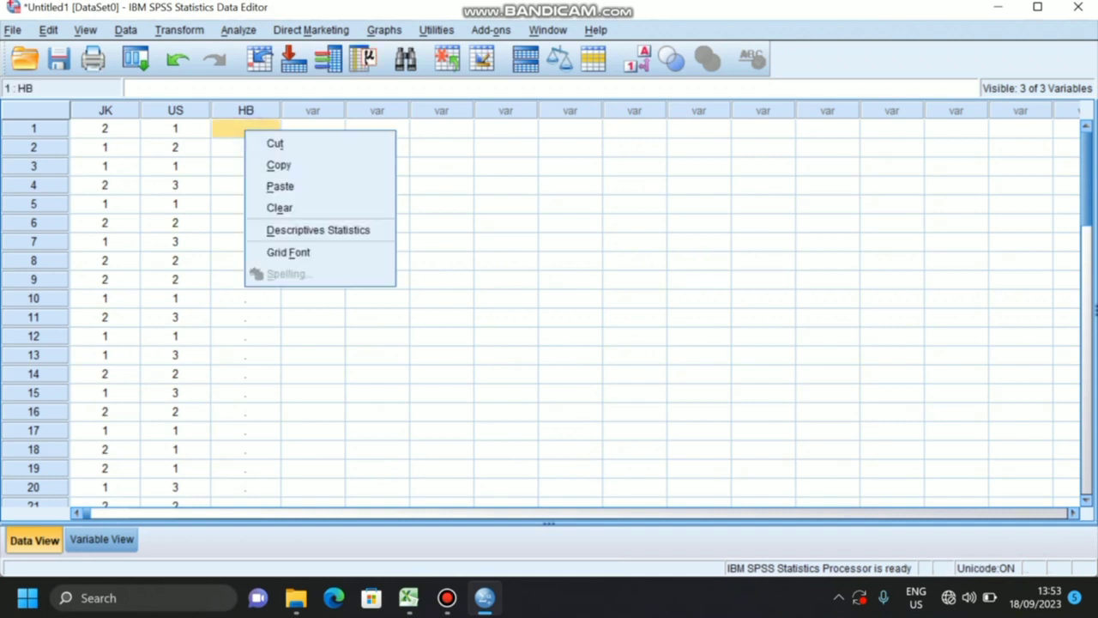
{"action": "left_click", "coordinate": [275, 187]}
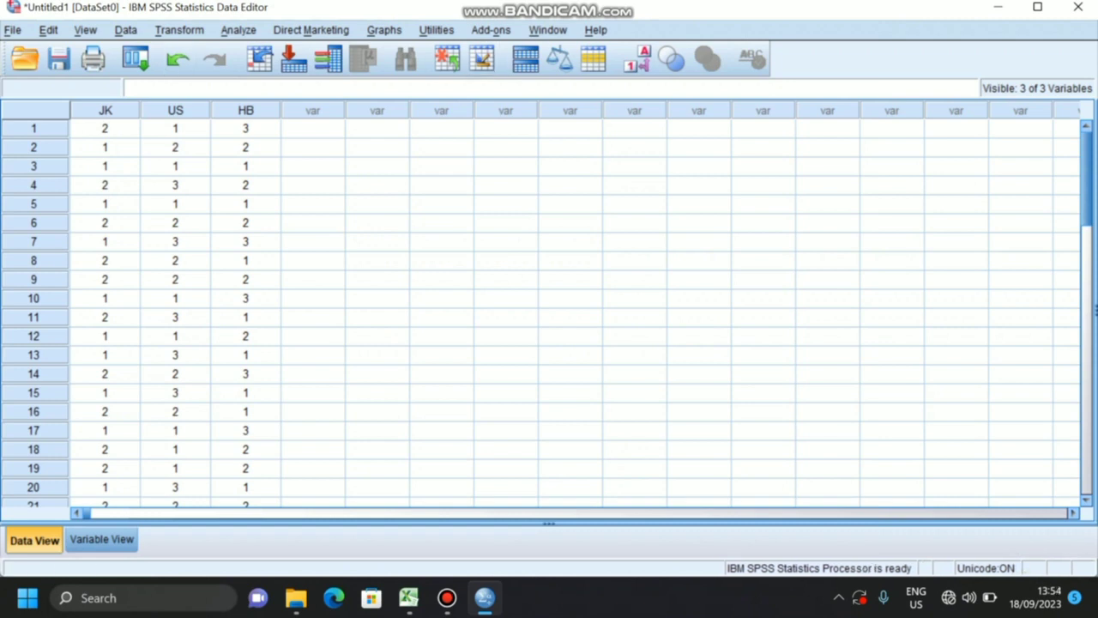
Run a Frequencies analysis on the variables Jenis Kelamin, Usia and Hobi with frequency tables displayed
{"action": "left_click", "coordinate": [238, 30]}
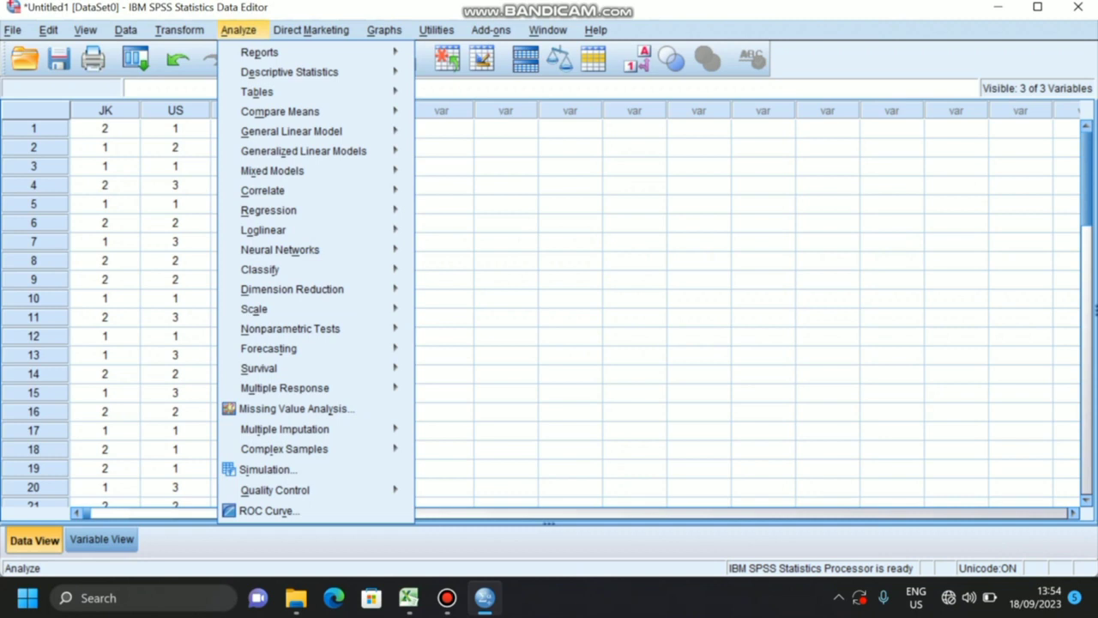
{"action": "mouse_move", "coordinate": [290, 72]}
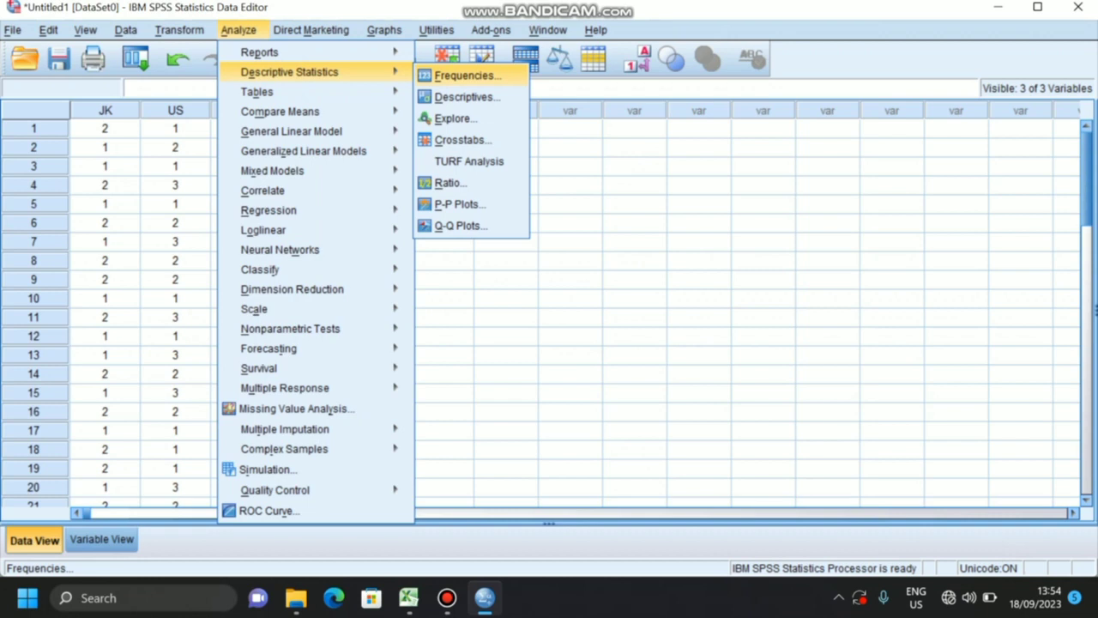
{"action": "left_click", "coordinate": [464, 76]}
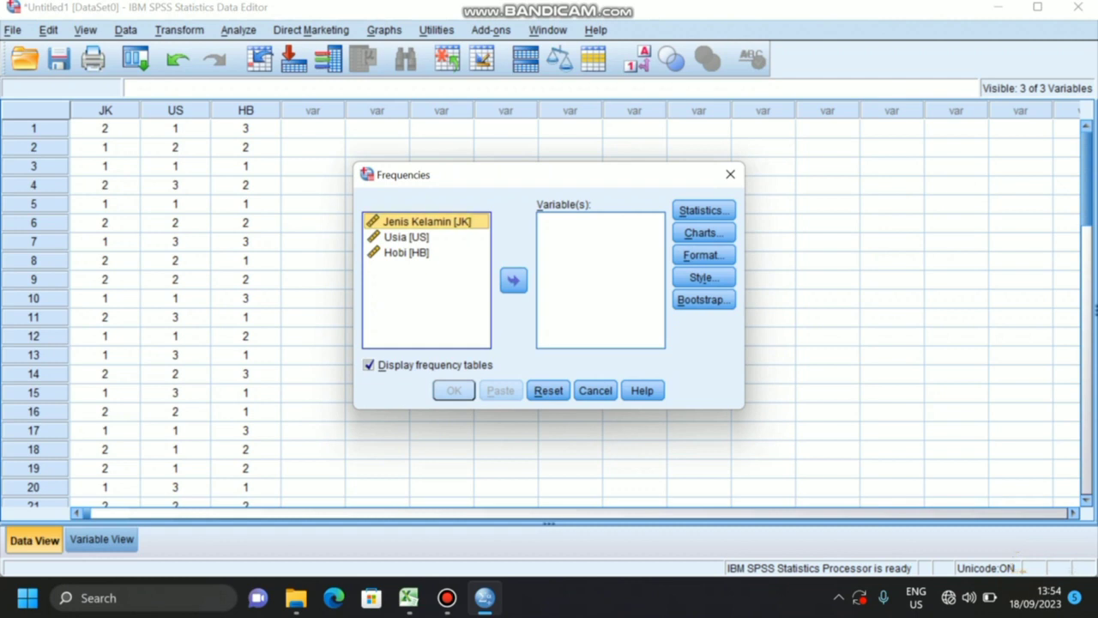
{"action": "left_click", "coordinate": [513, 280]}
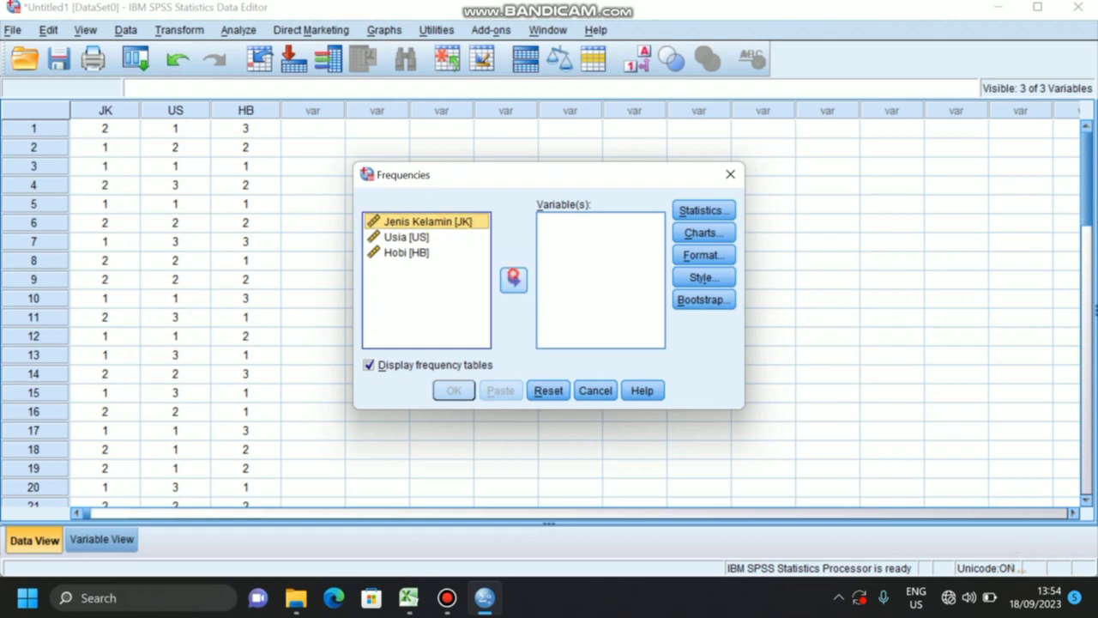
{"action": "left_click", "coordinate": [447, 221]}
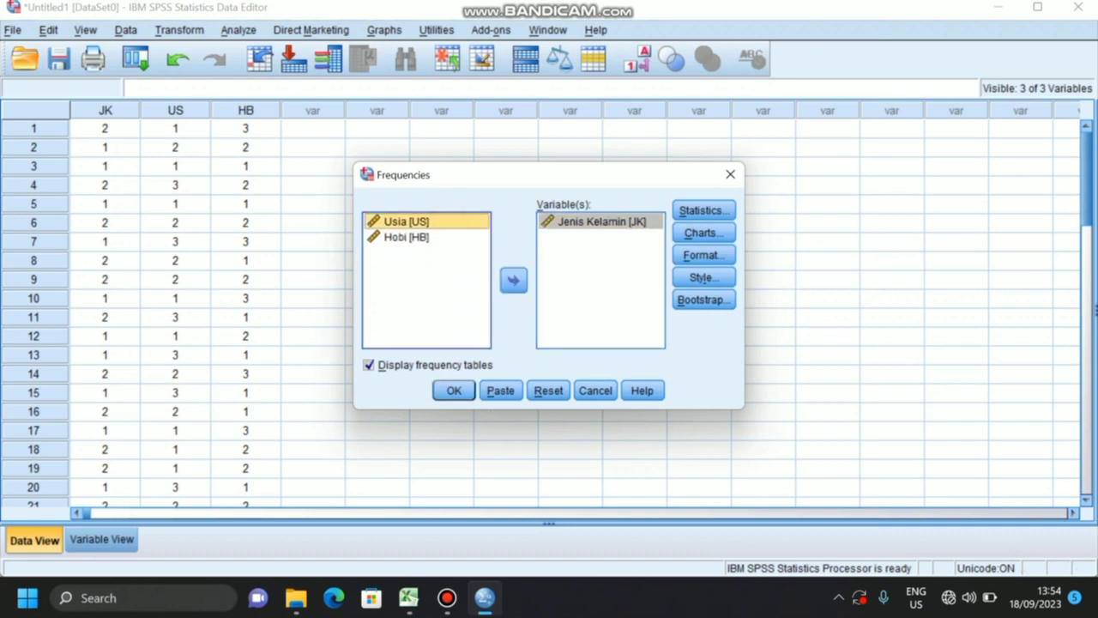
{"action": "left_click", "coordinate": [513, 279]}
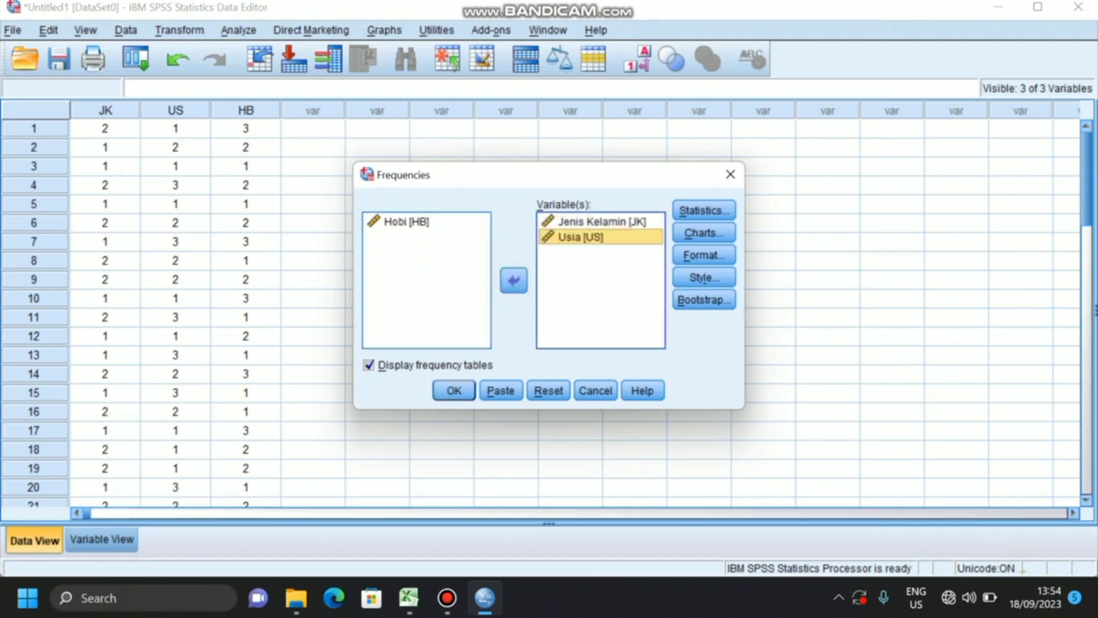
{"action": "left_click", "coordinate": [436, 224]}
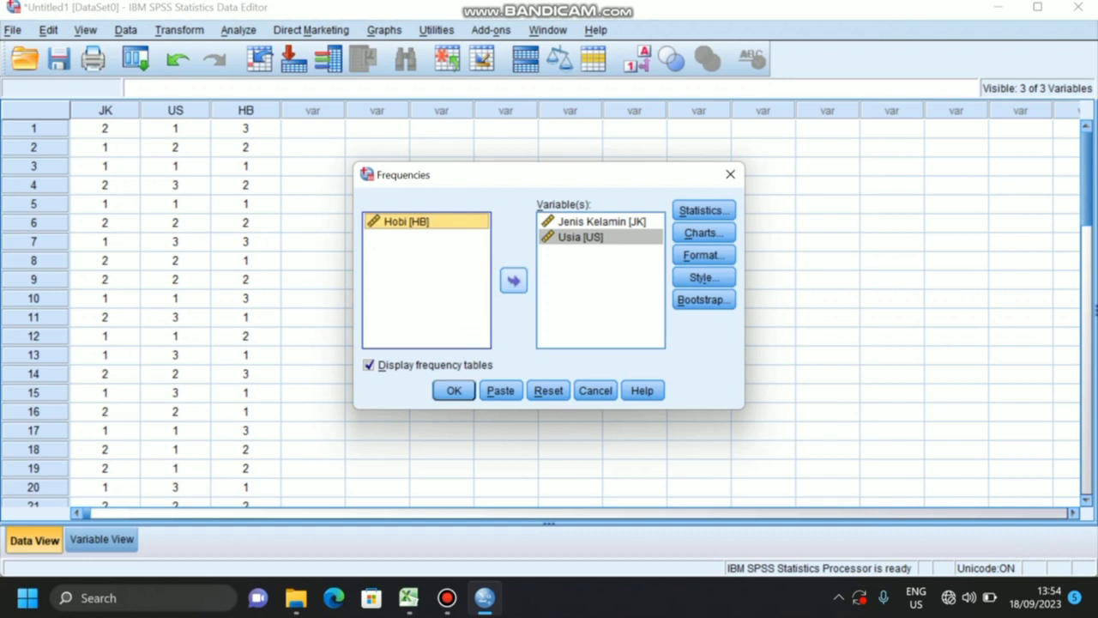
{"action": "left_click", "coordinate": [513, 280]}
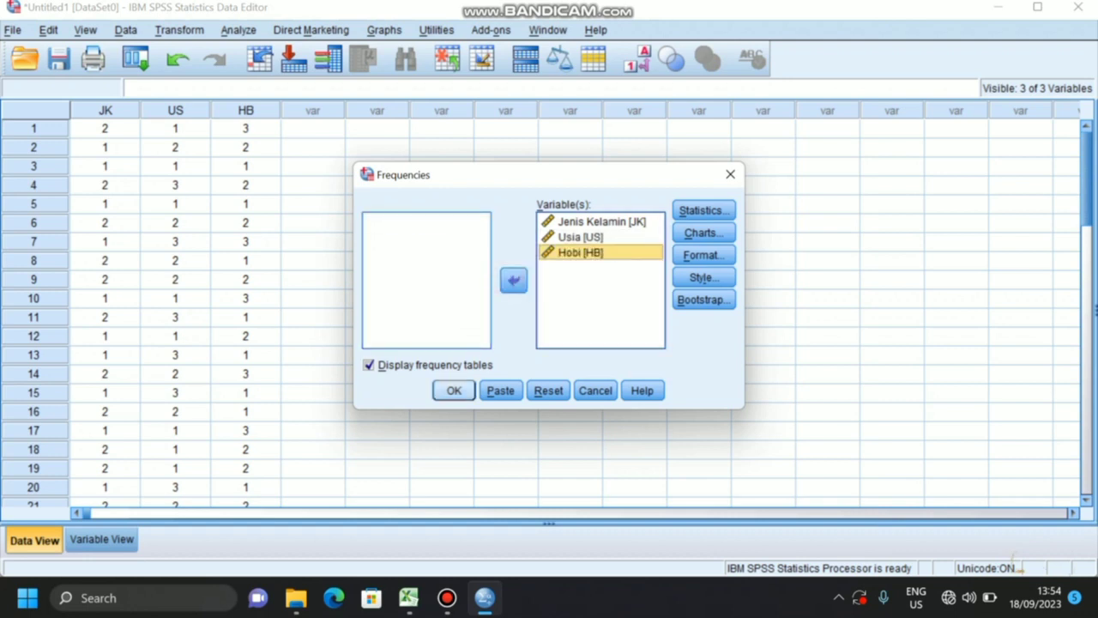
{"action": "left_click", "coordinate": [454, 390]}
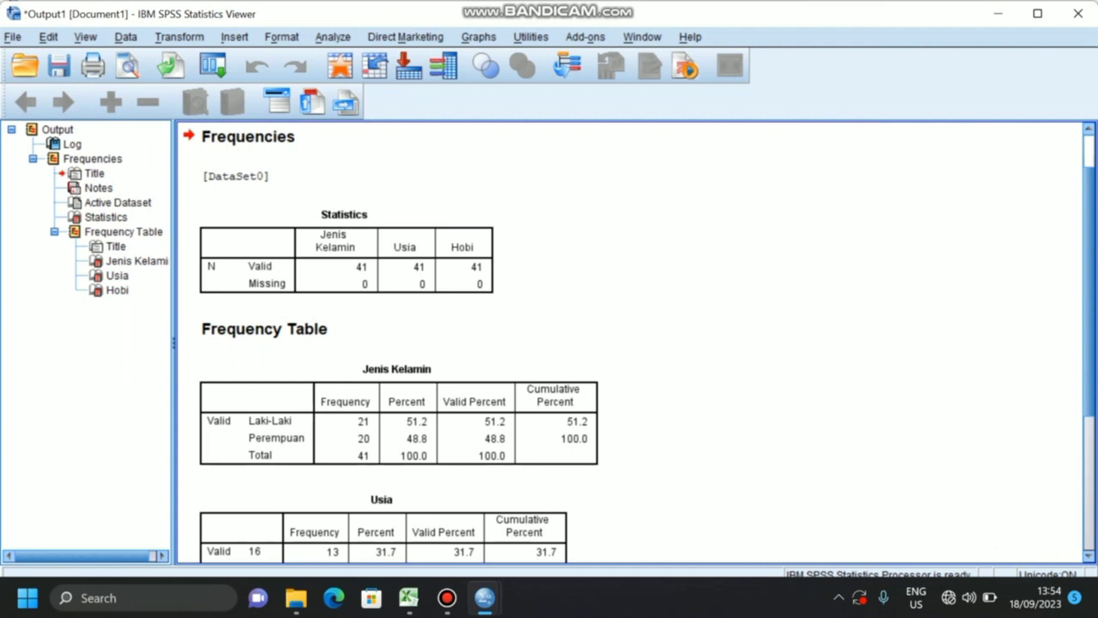
Examine the Statistics table and the frequency tables for Jenis Kelamin, Usia and Hobi in the output
{"action": "scroll", "coordinate": [630, 343], "scroll_direction": "up", "scroll_amount": 1}
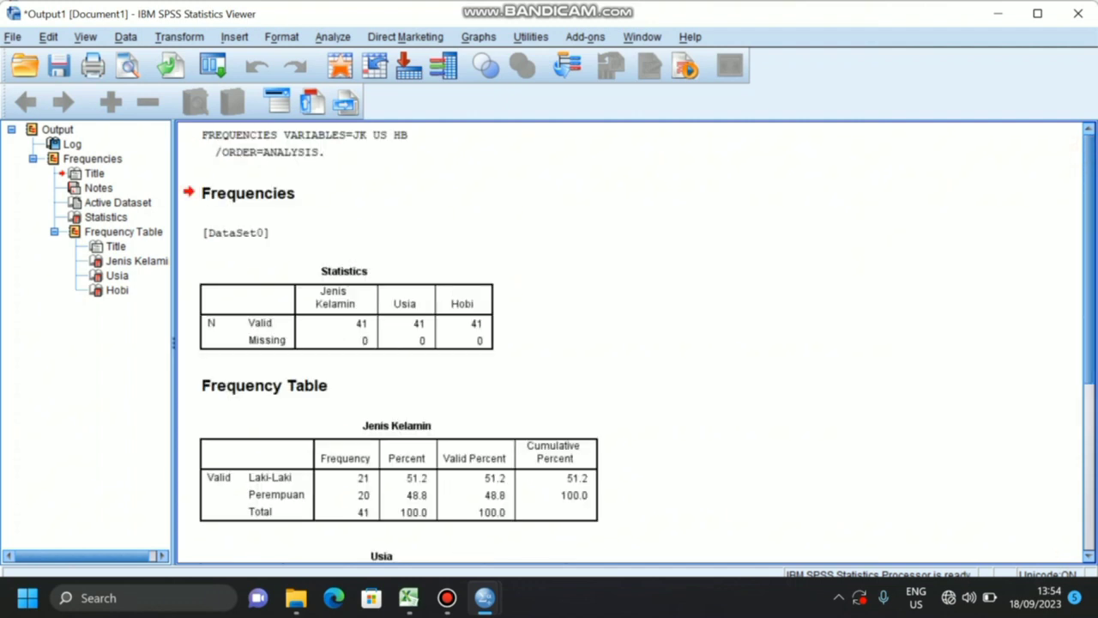
{"action": "scroll", "coordinate": [1087, 215], "scroll_direction": "down", "scroll_amount": 4}
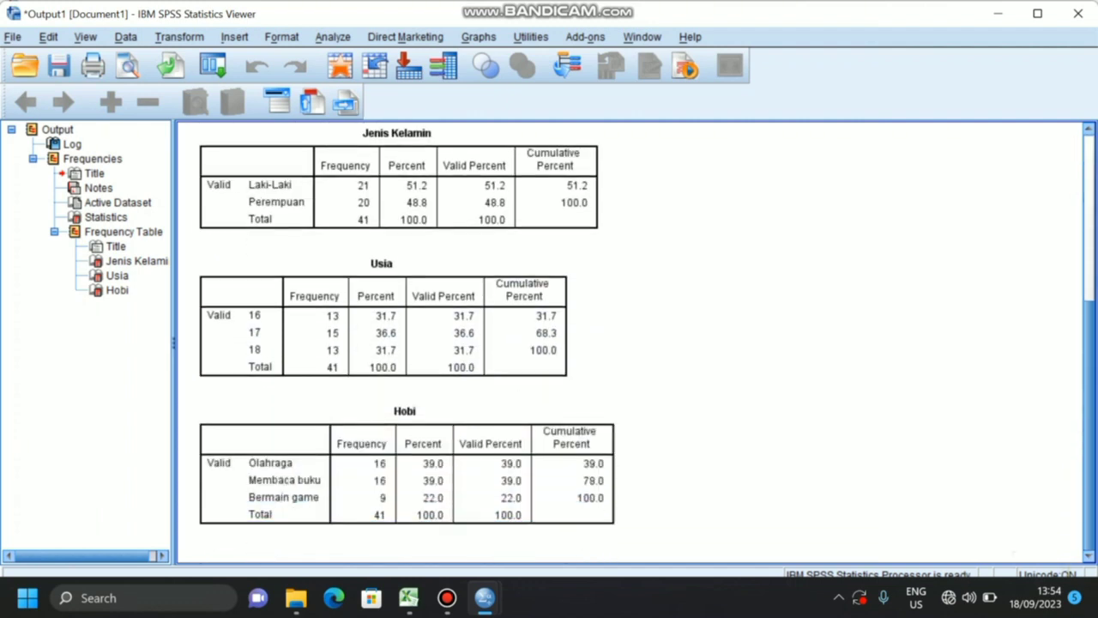
{"action": "scroll", "coordinate": [630, 343], "scroll_direction": "up", "scroll_amount": 3}
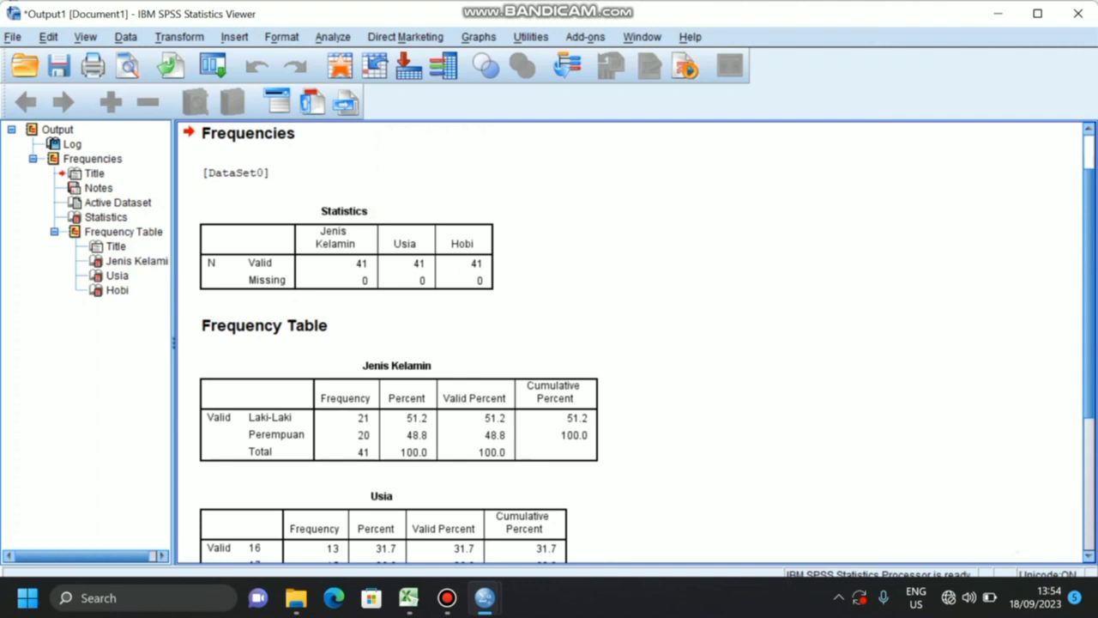
{"action": "scroll", "coordinate": [635, 344], "scroll_direction": "down", "scroll_amount": 3}
{"action": "scroll", "coordinate": [635, 344], "scroll_direction": "down", "scroll_amount": 2}
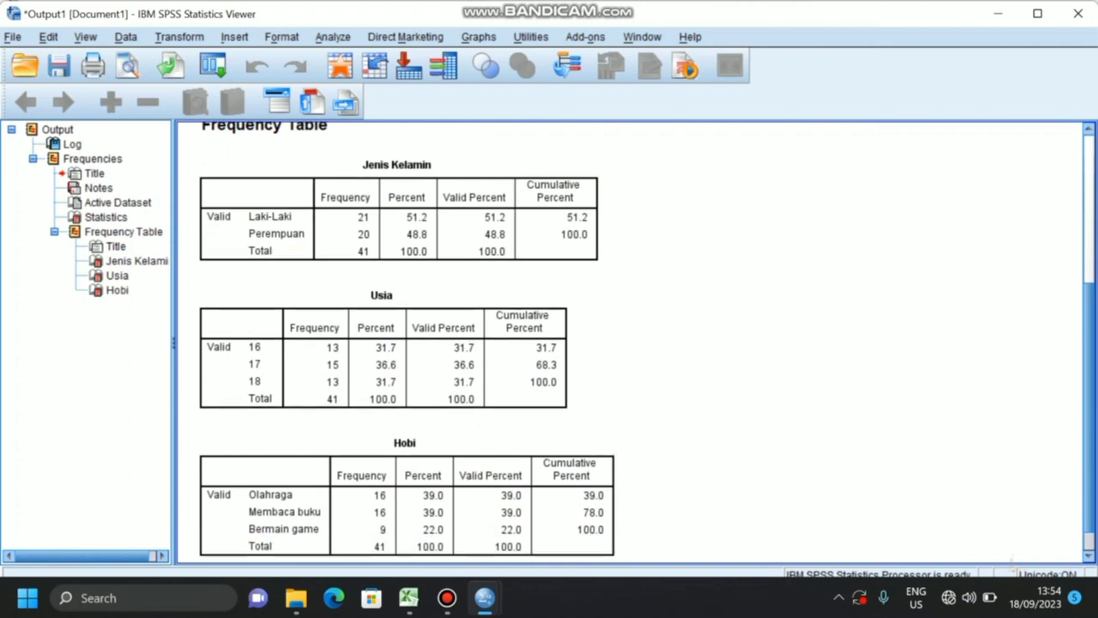
{"action": "scroll", "coordinate": [630, 343], "scroll_direction": "down", "scroll_amount": 1}
{"action": "scroll", "coordinate": [630, 343], "scroll_direction": "down", "scroll_amount": 1}
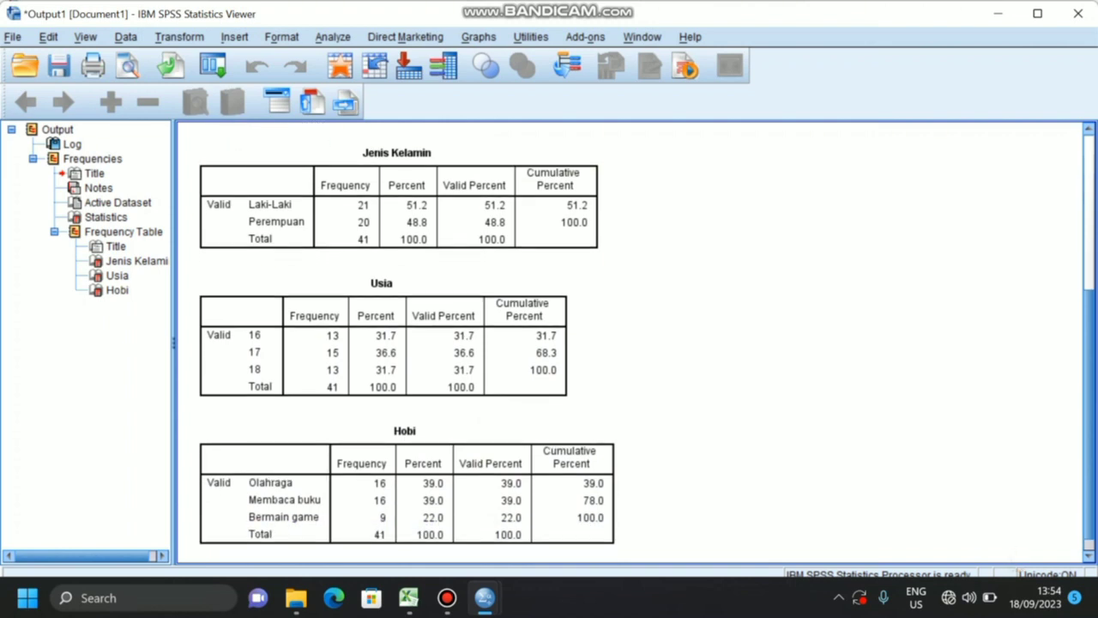
{"action": "scroll", "coordinate": [631, 344], "scroll_direction": "down", "scroll_amount": 2}
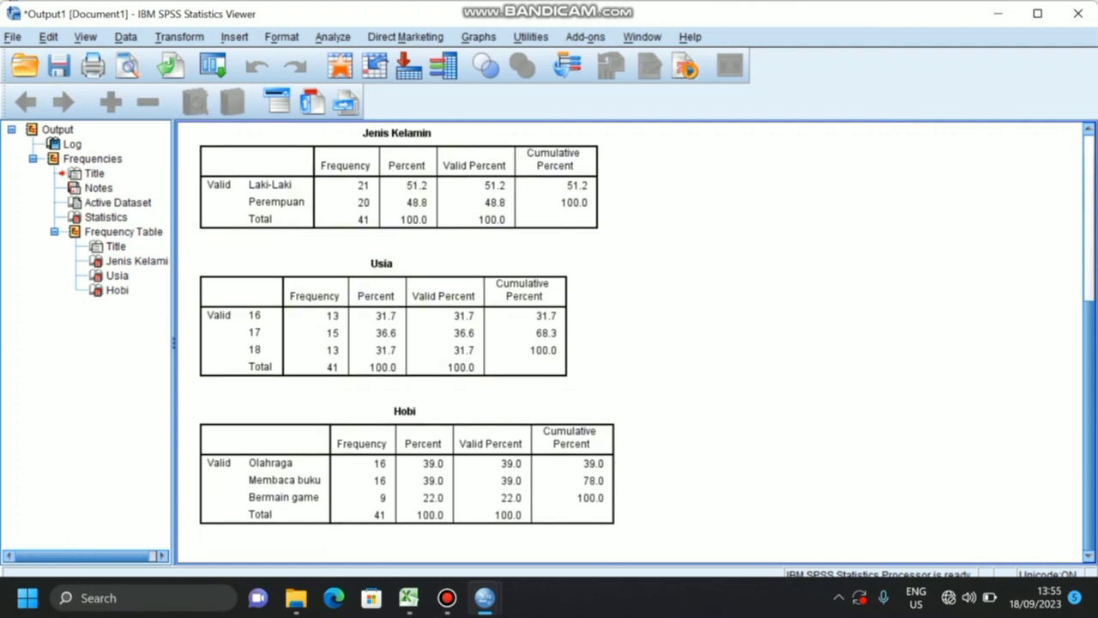